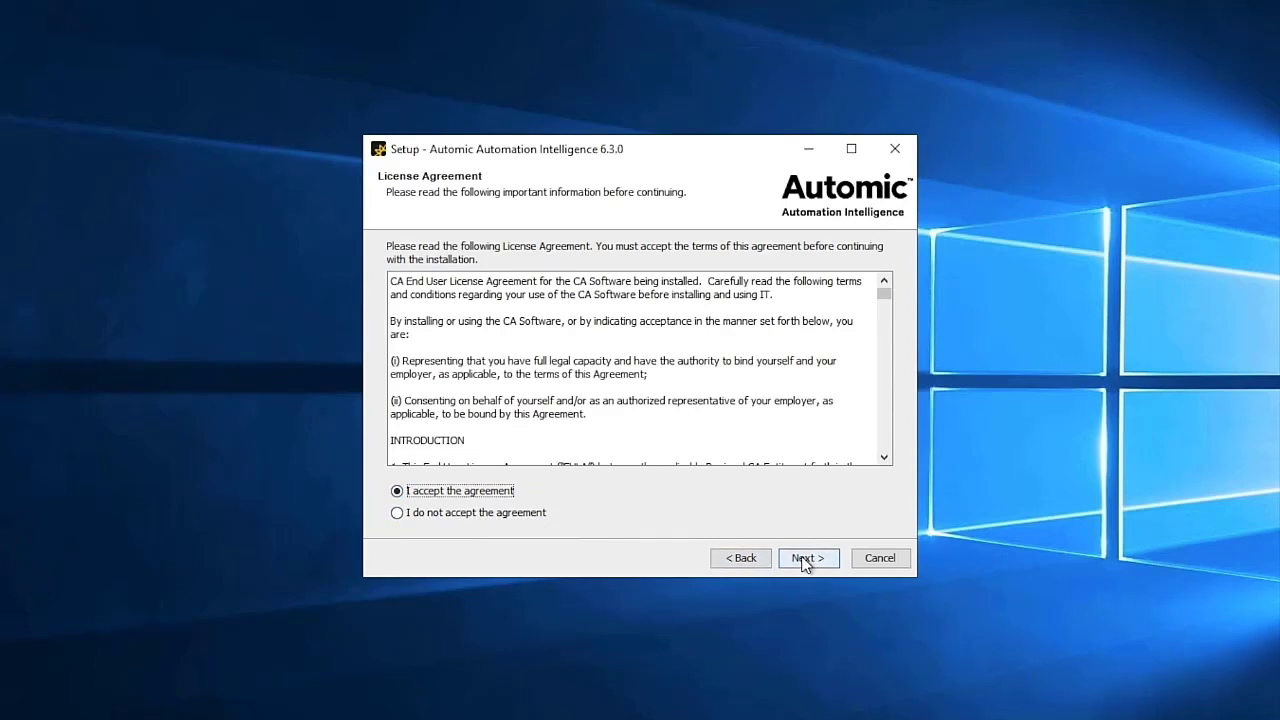
- Advance past the licence, keeping the default install folder, Start Menu folder and Windows service options
left_click(805, 558)
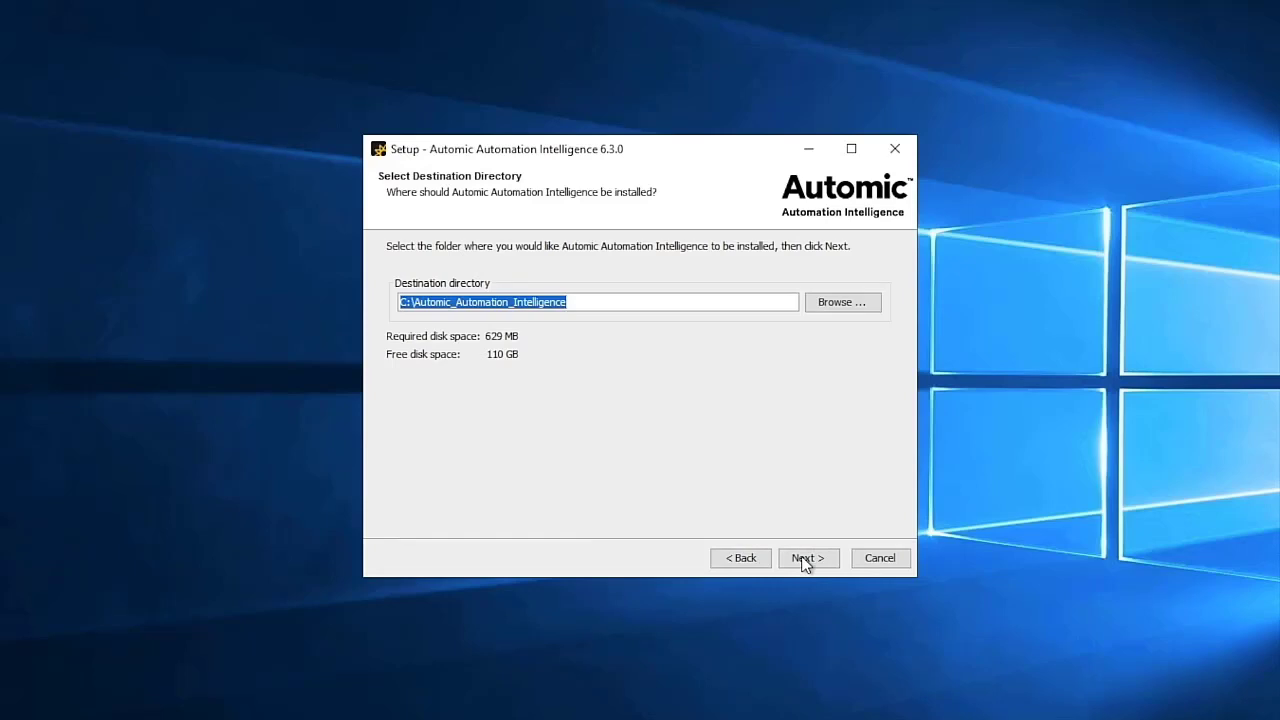
left_click(805, 558)
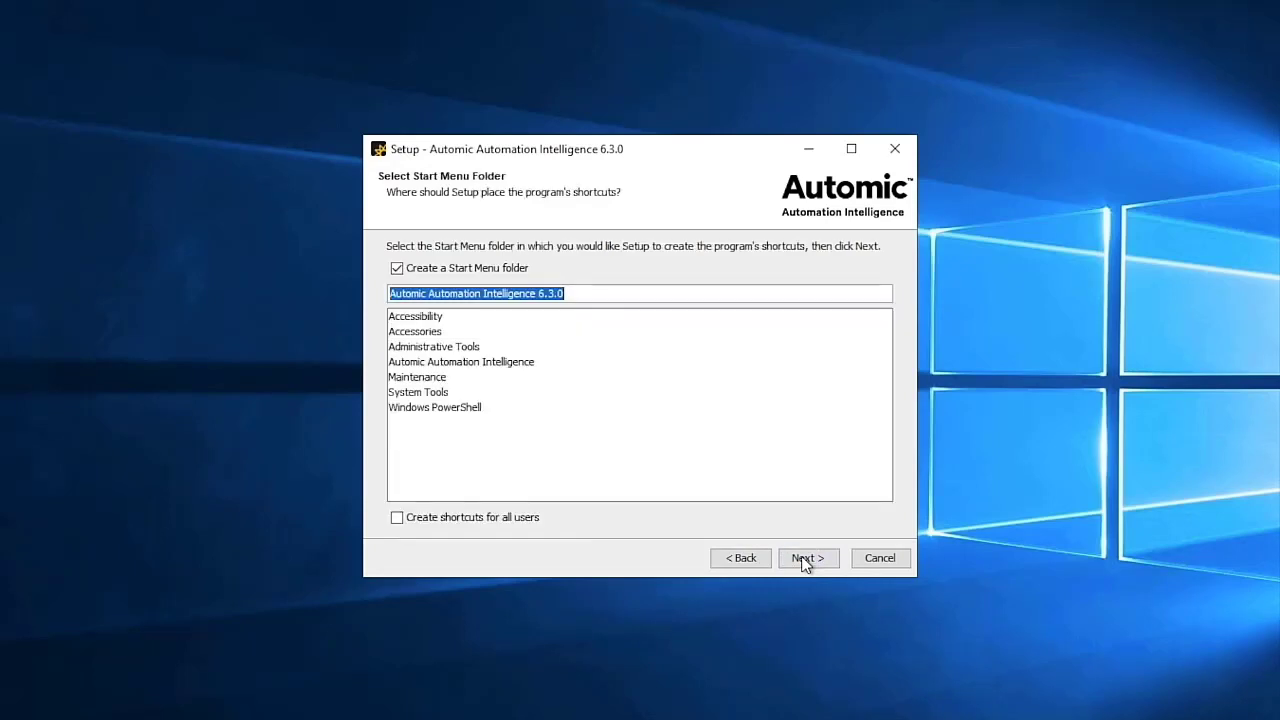
left_click(805, 558)
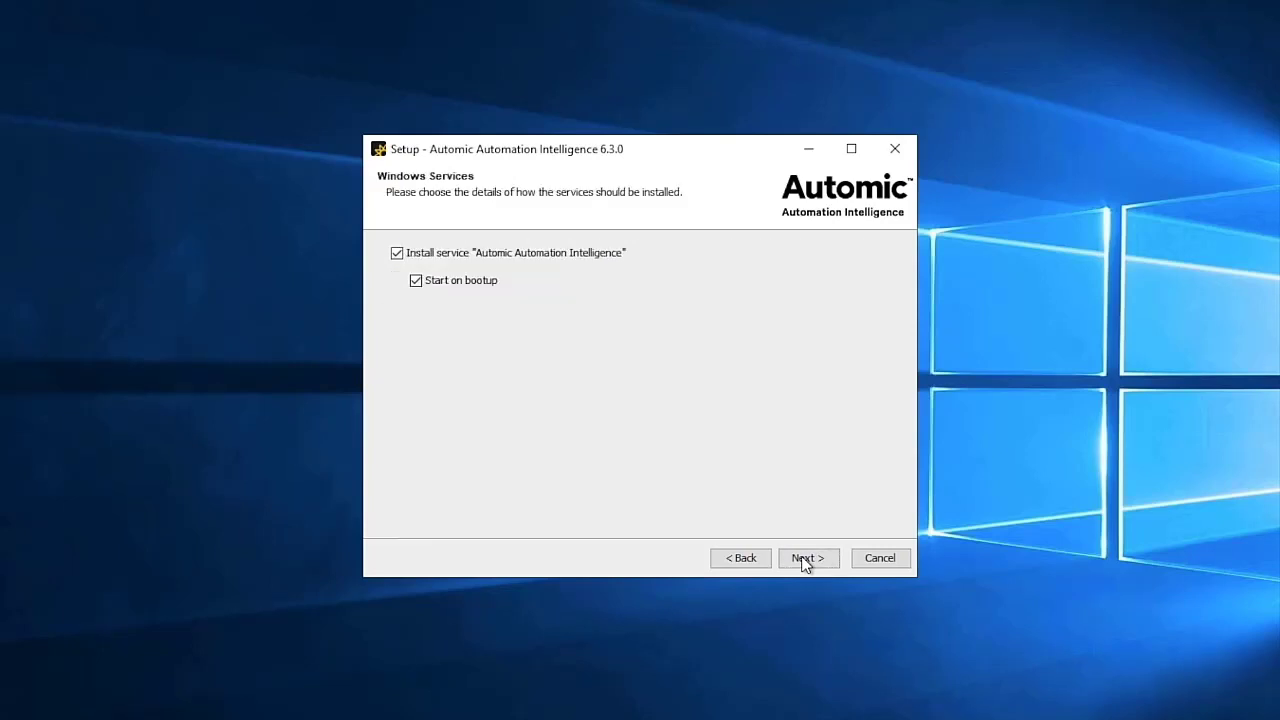
left_click(804, 562)
left_click(805, 562)
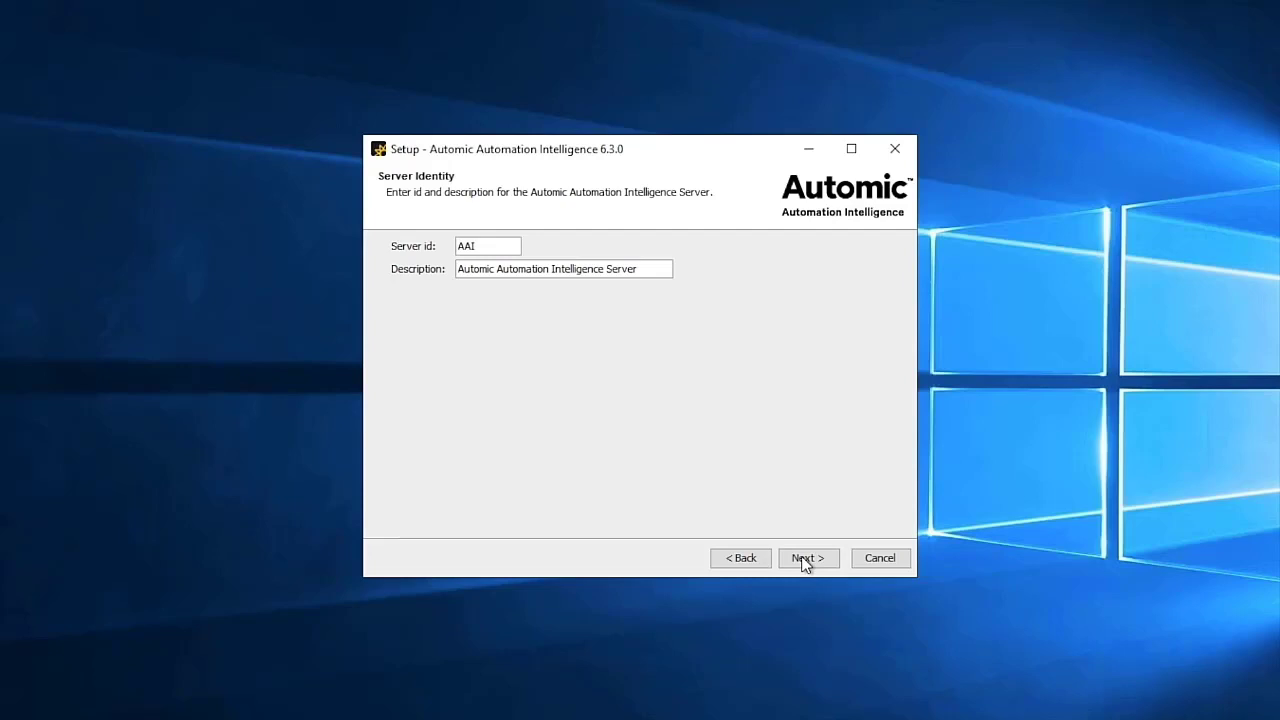
- Accept server id AAI, choose SQL Server as the database, and keep its host, port and name
left_click(805, 560)
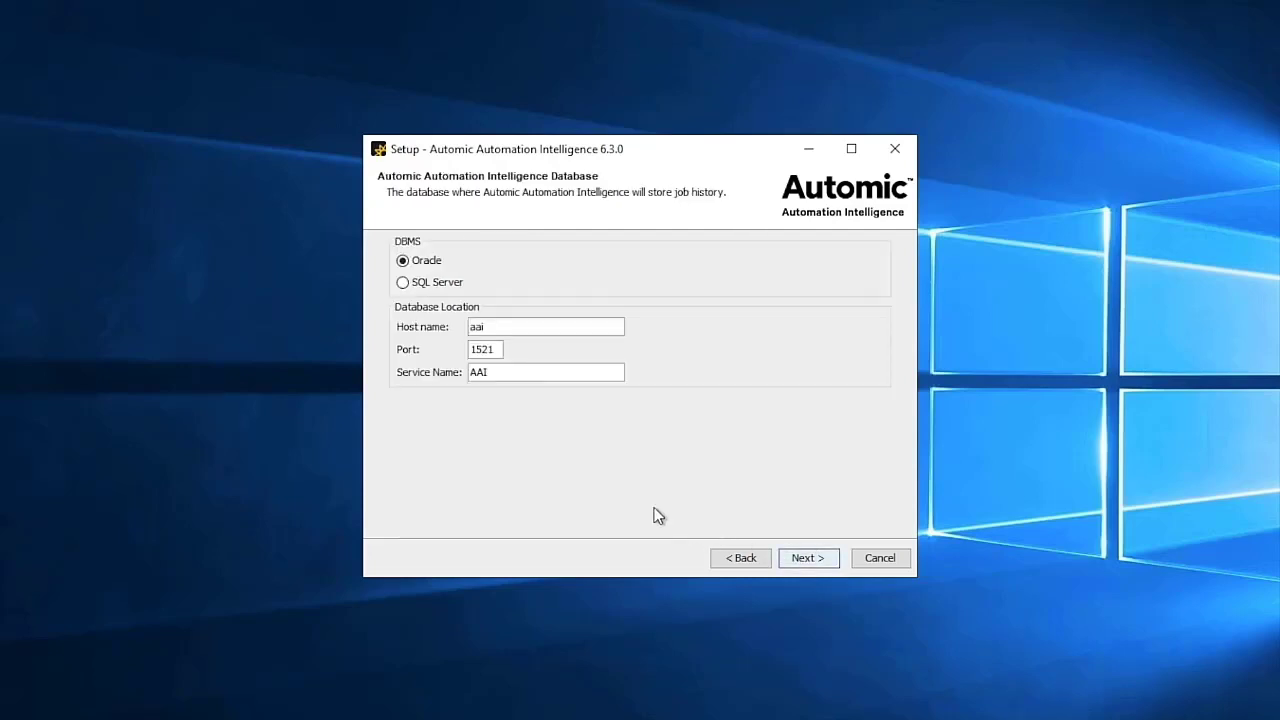
left_click(449, 285)
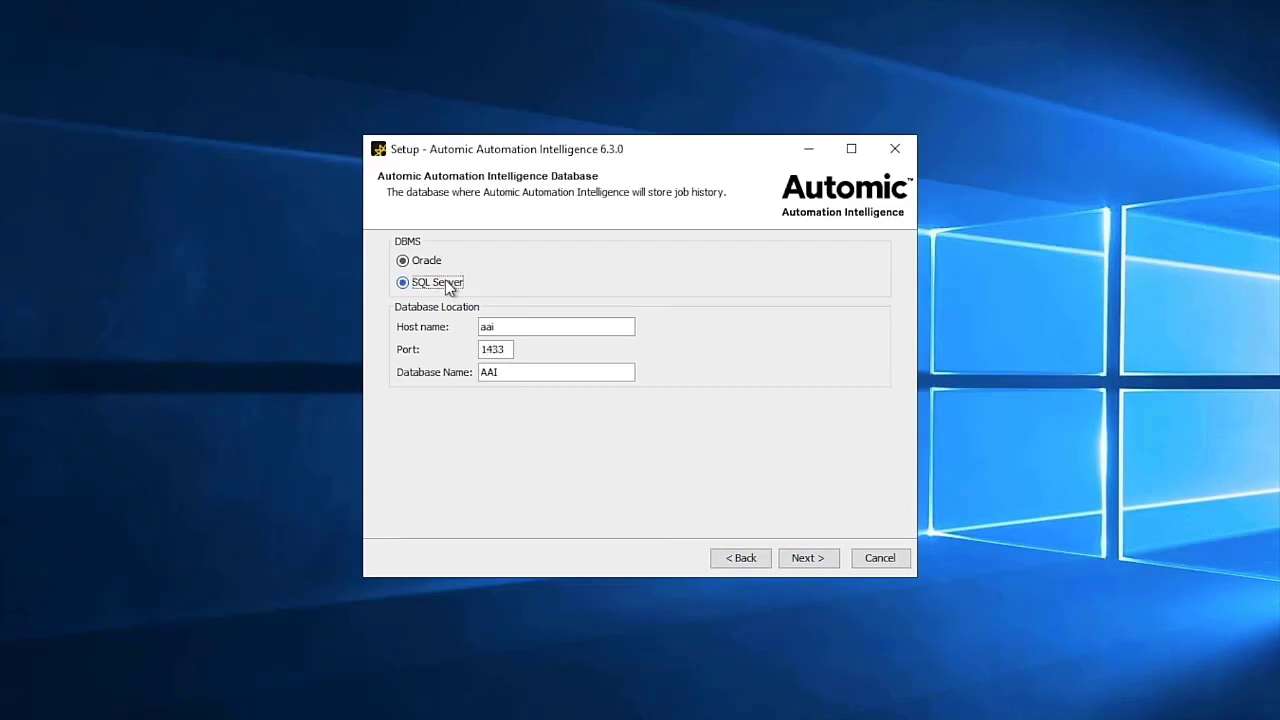
left_click(808, 558)
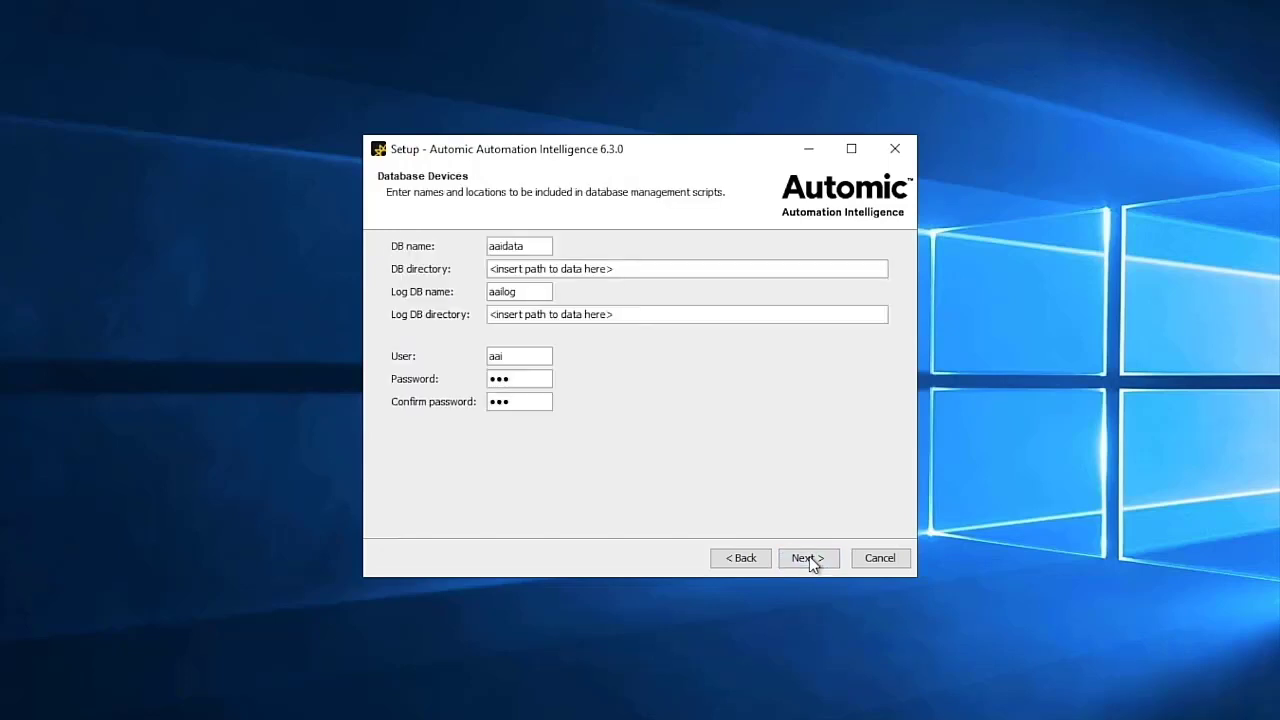
- Paste the SQL Server DATA path into both the DB directory and Log DB directory fields
left_click(624, 271)
left_click_drag(614, 269, 475, 266)
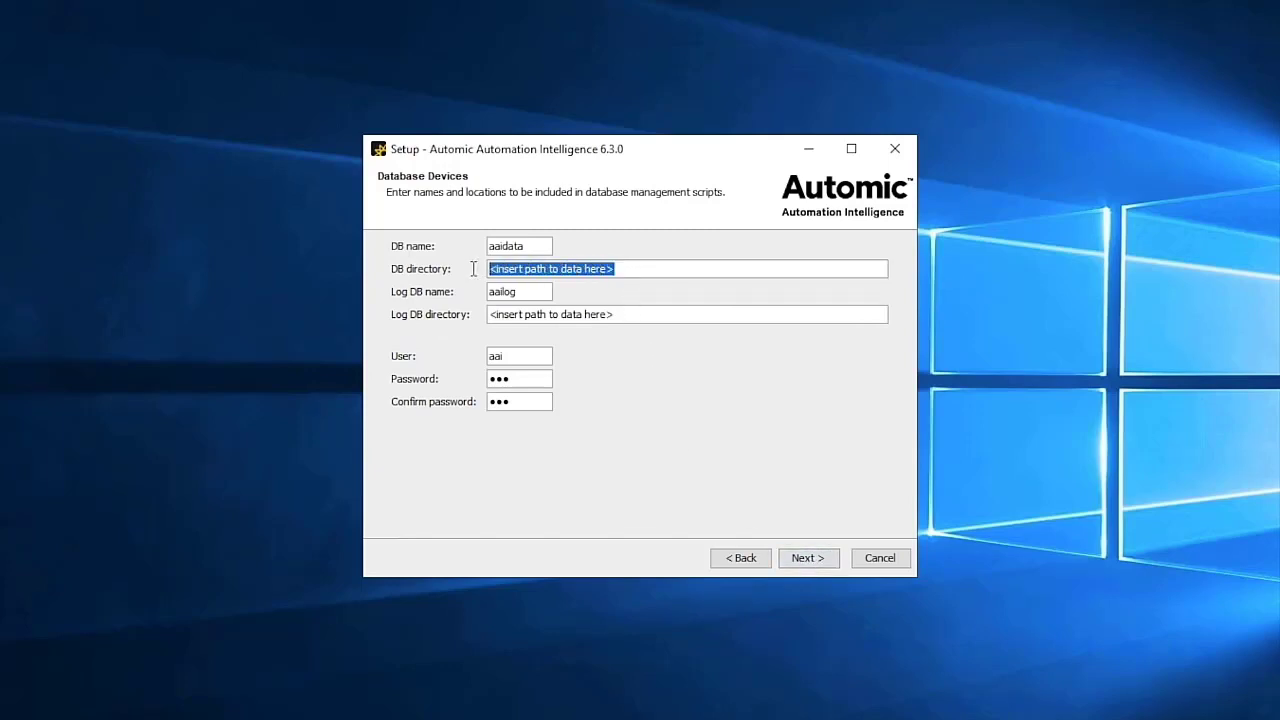
type("C:\\Program Files\\Microsoft SQL Server\\MSSQL15.MSSQLSERVER\\MSSQL\\DATA")
left_click(612, 314)
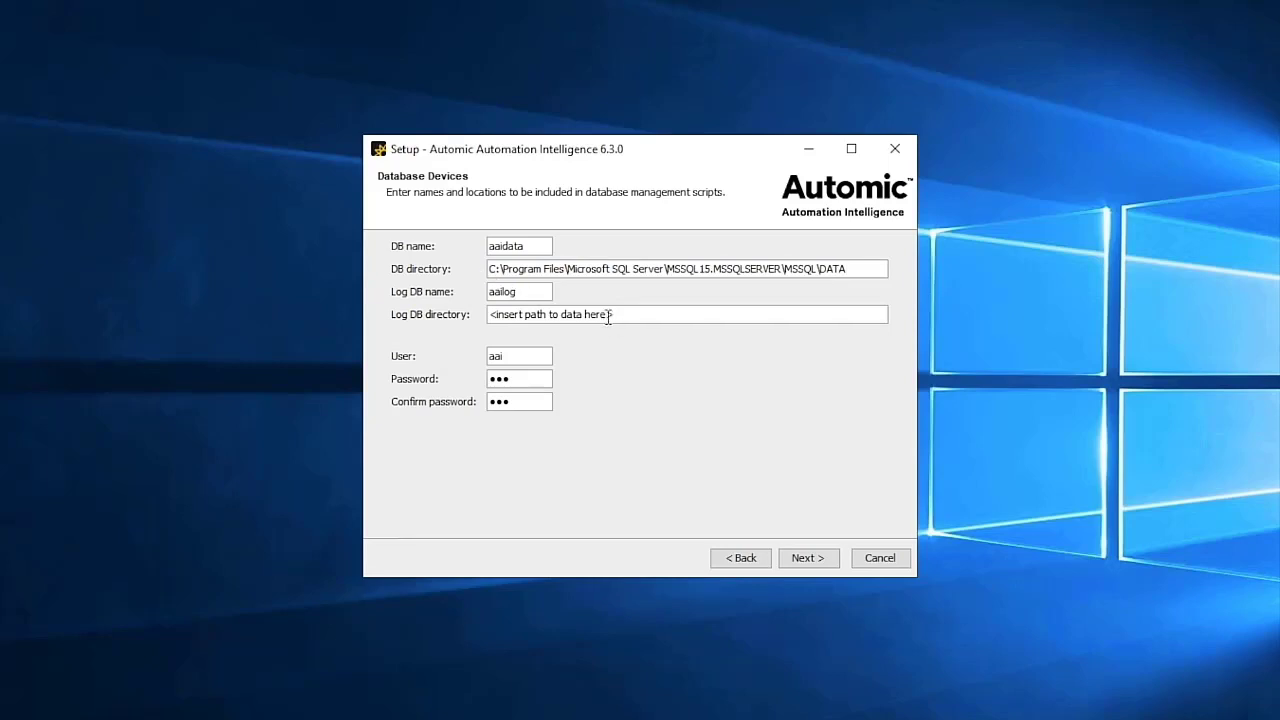
left_click_drag(614, 314, 489, 320)
type("C:\\Program Files\\Microsoft SQL Server\\MSSQL15.MSSQLSERVER\\MSSQL\\DATA")
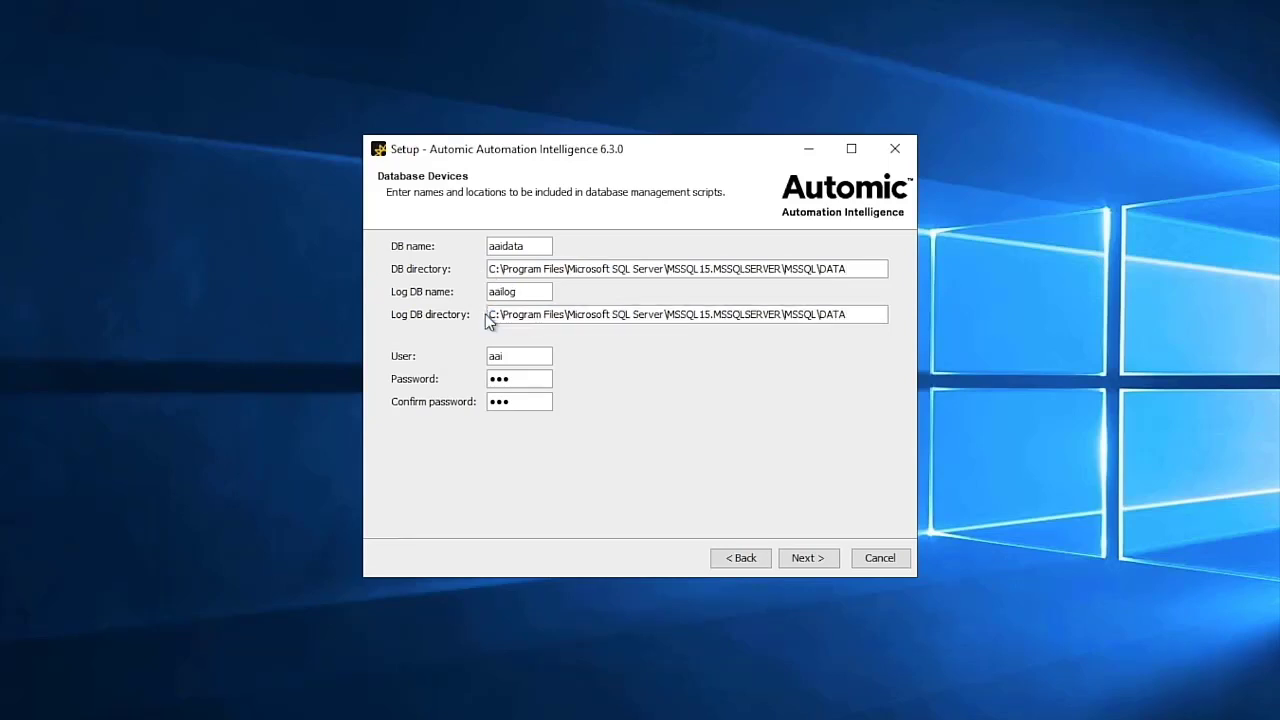
left_click(803, 560)
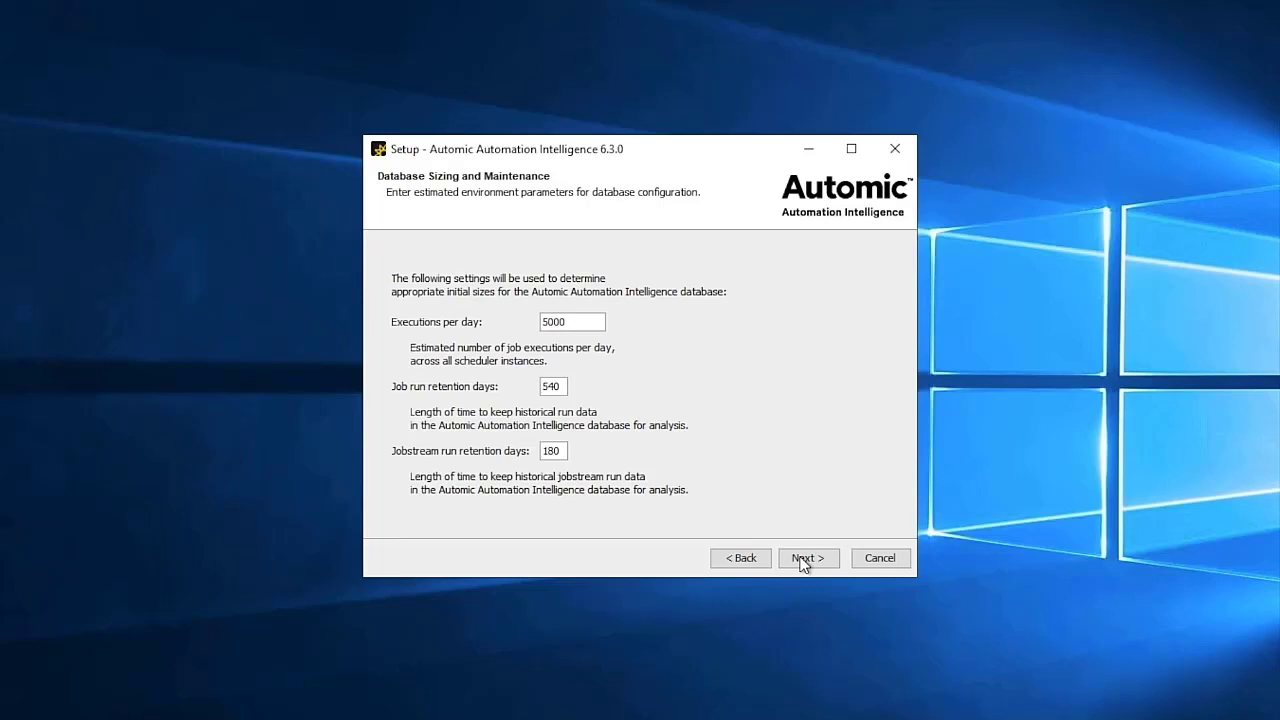
- Keep default sizing and task schedules, enter domain bc.com and the enterprise site ID, and skip the alert settings
left_click(803, 561)
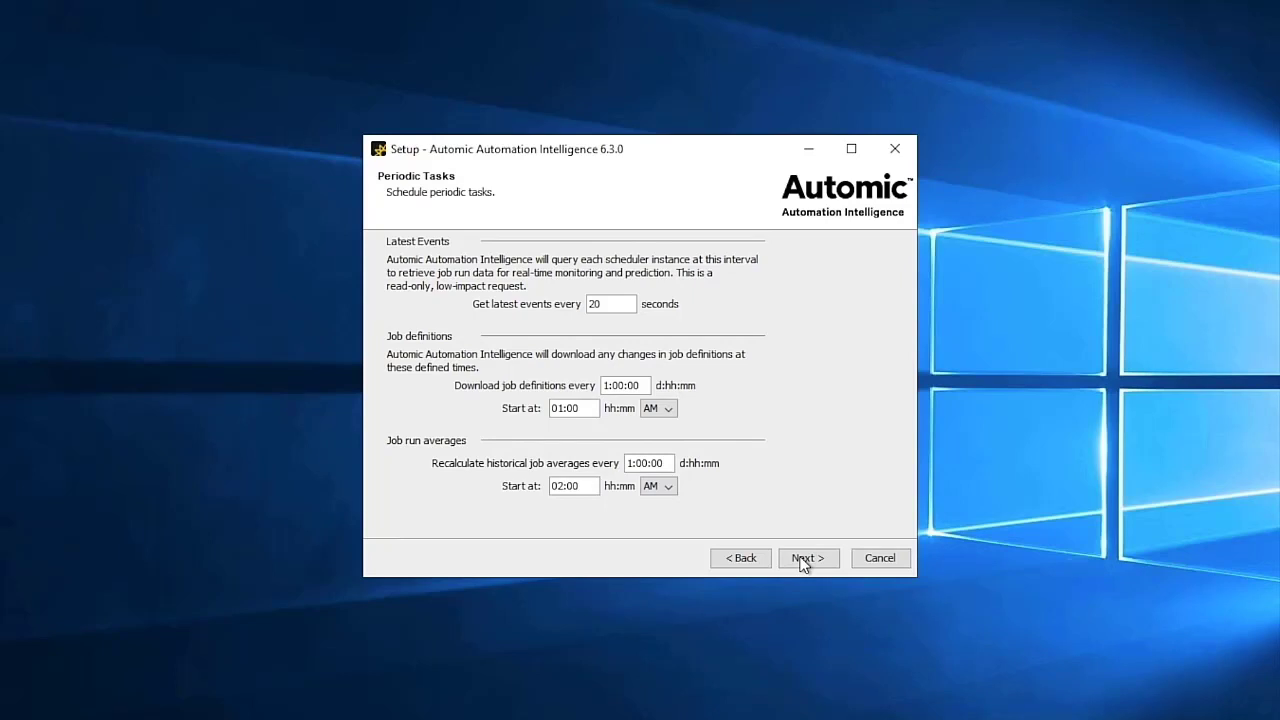
left_click(804, 564)
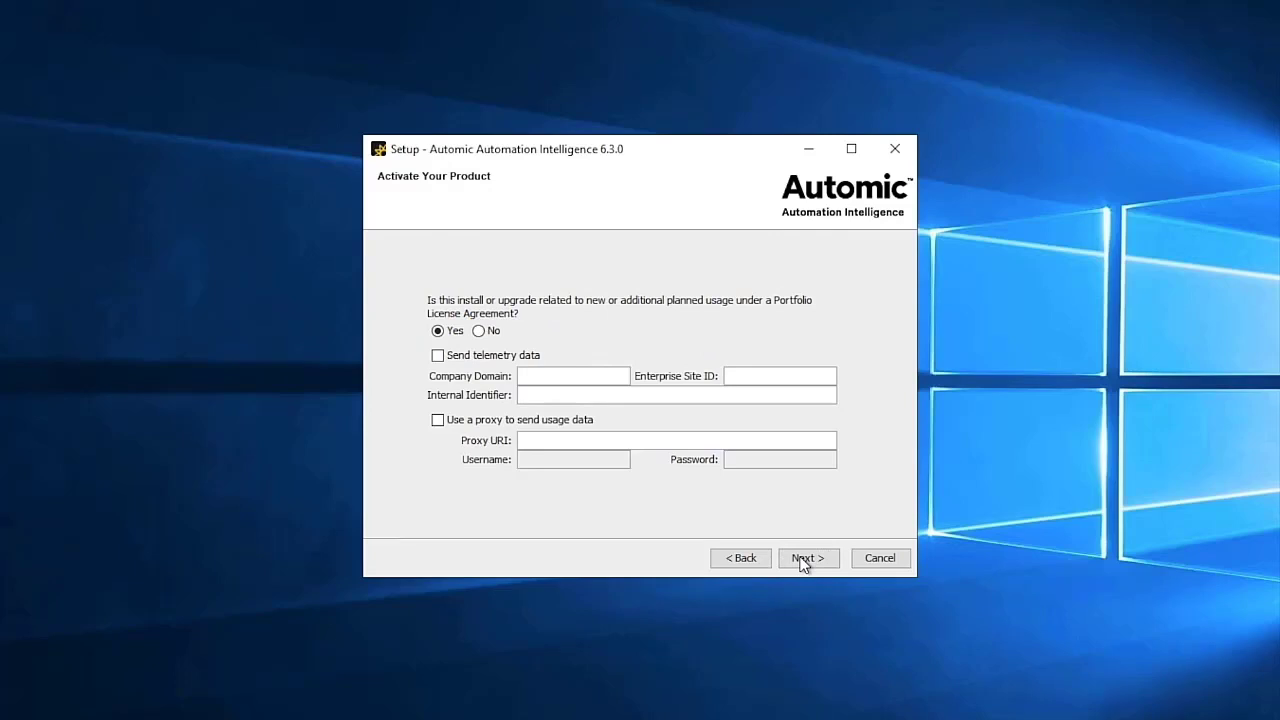
left_click(568, 375)
type("bc.com")
key("Tab")
type("123456")
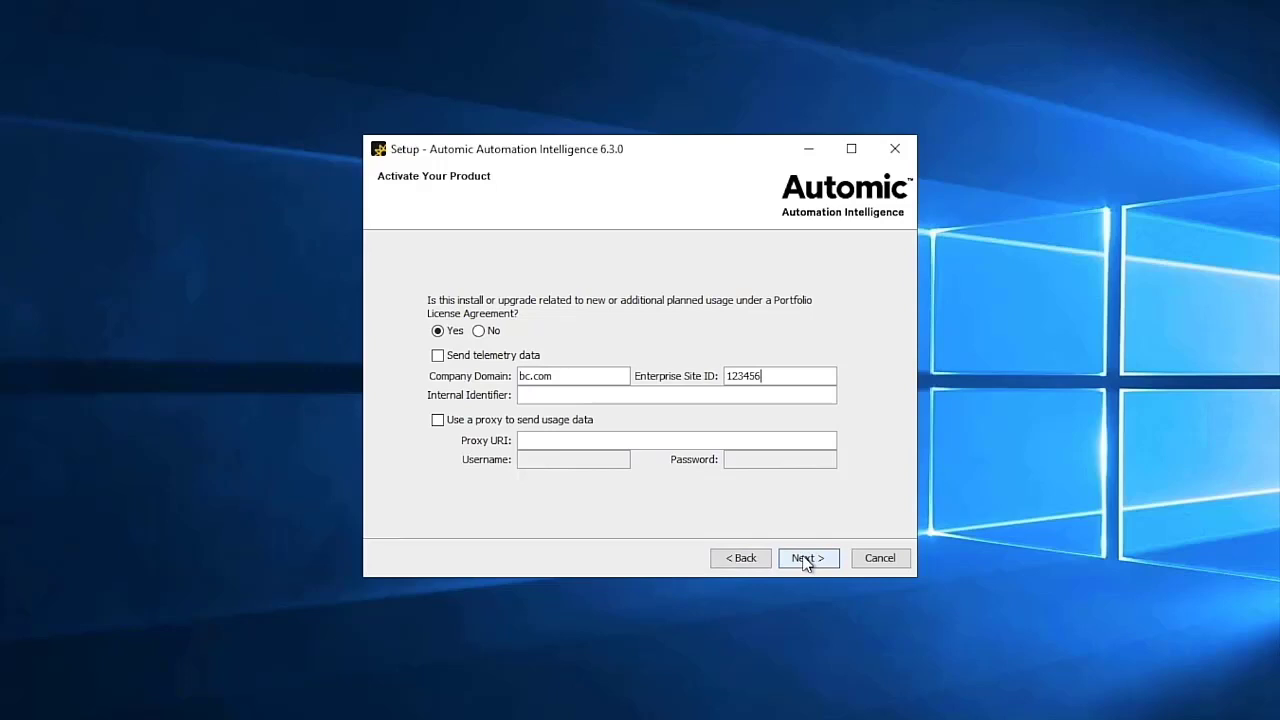
left_click(806, 561)
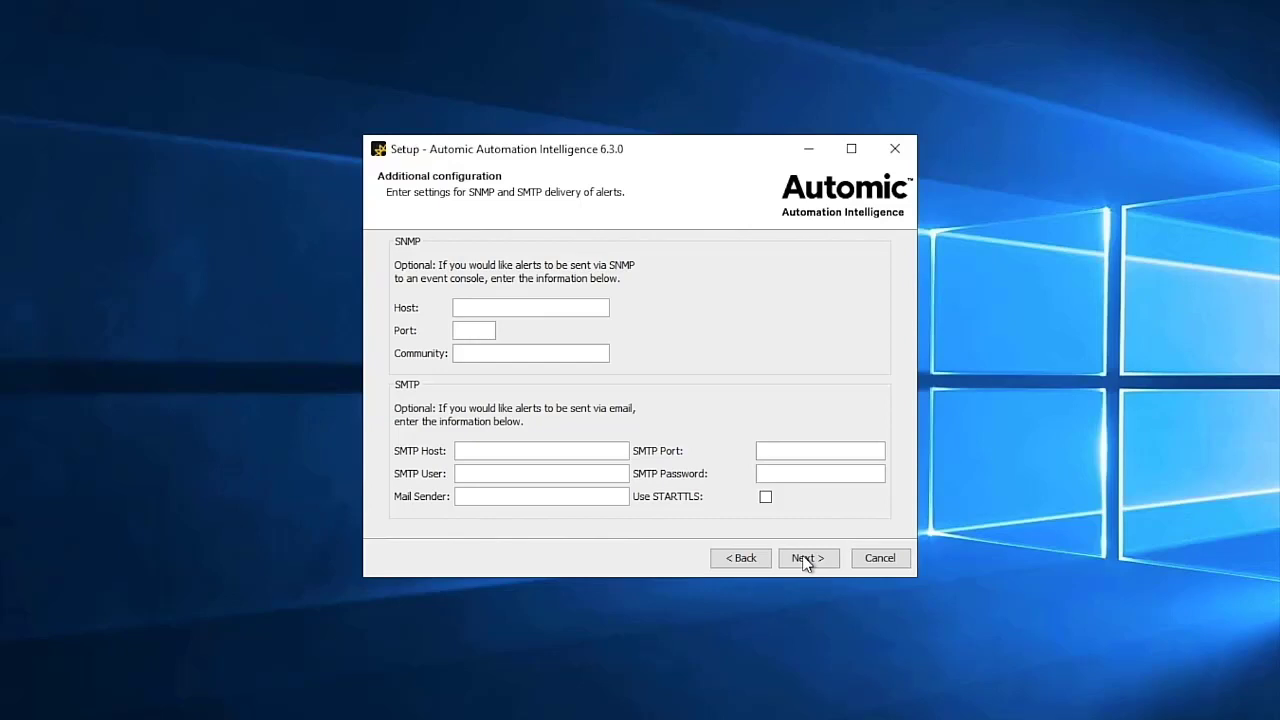
left_click(806, 560)
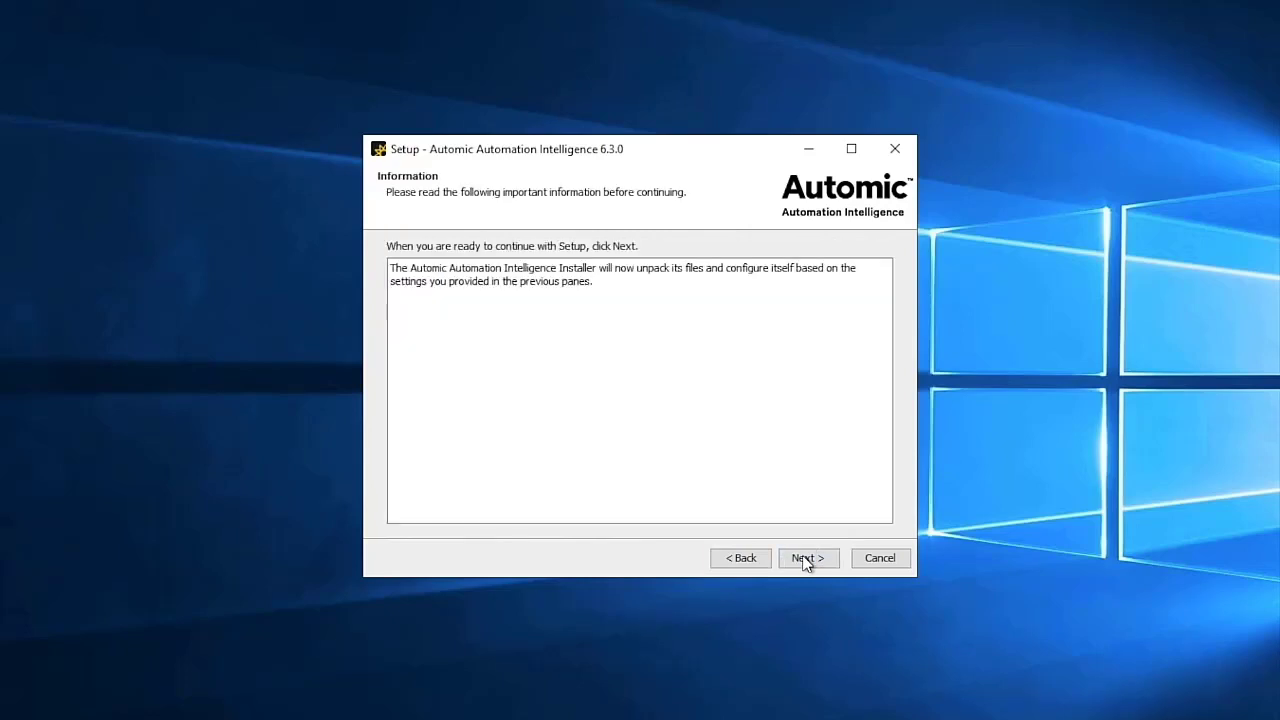
- Run the unpacking and configuring, then continue past the generated-scripts notice to the completion page
left_click(806, 560)
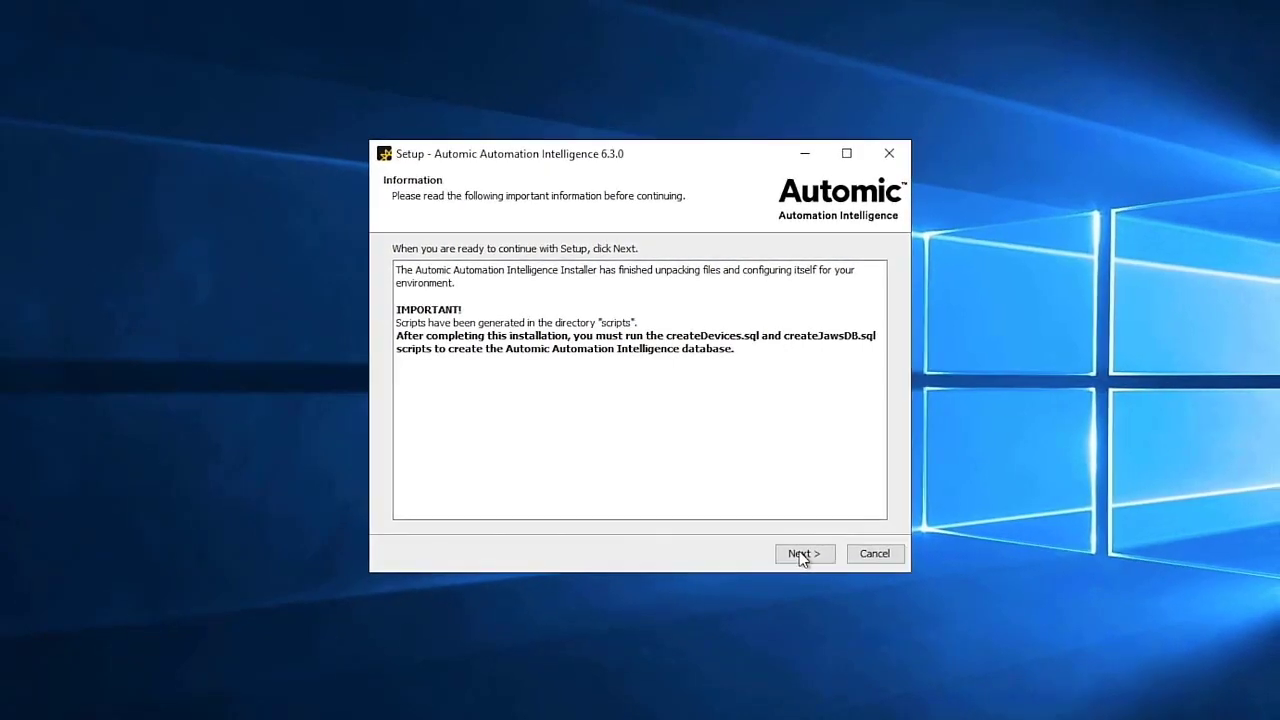
left_click(797, 548)
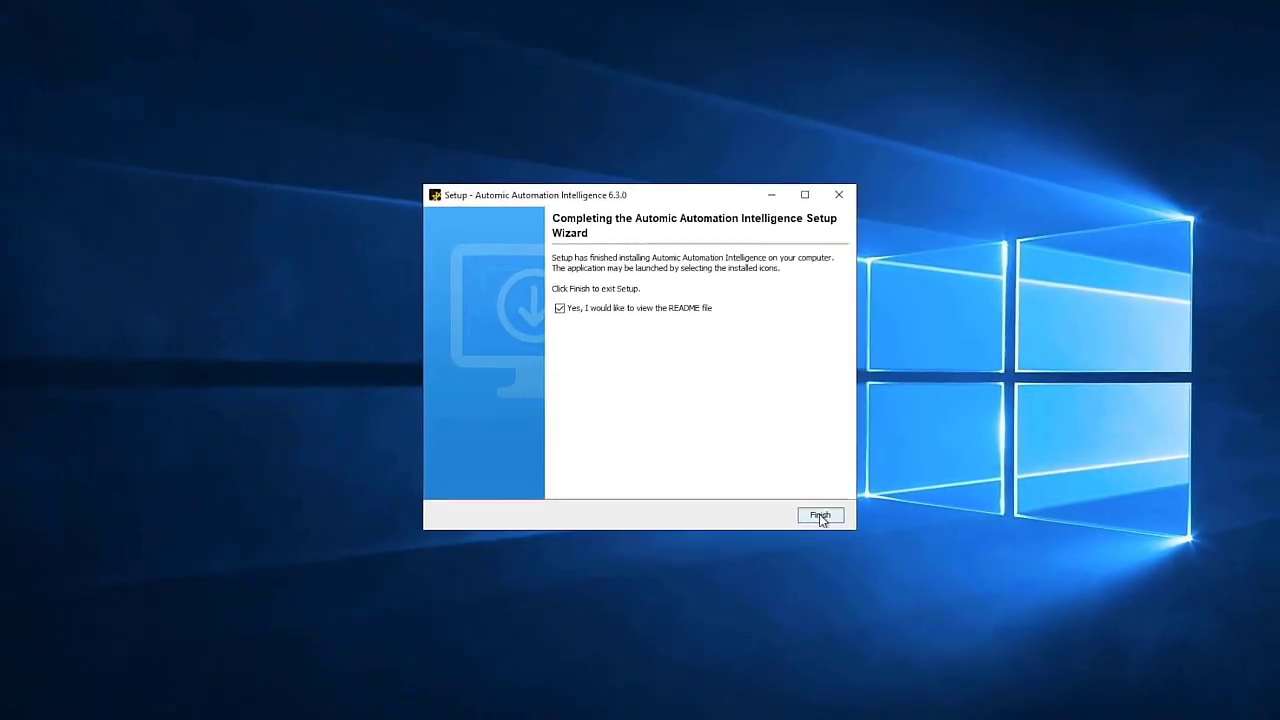
- Finish the installer with the README option ticked
left_click(822, 518)
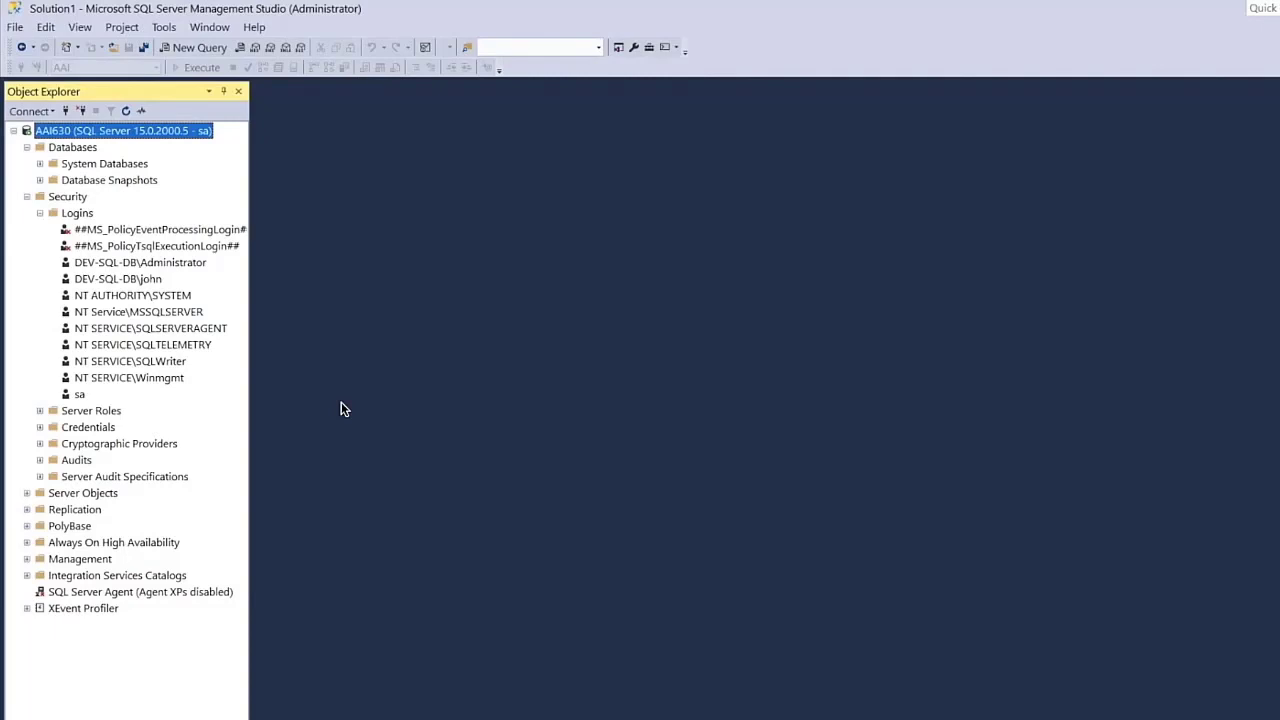
- Open createDevices.sql from C:\Automic_Automation_Intelligence\scripts in a query tab
left_click(18, 28)
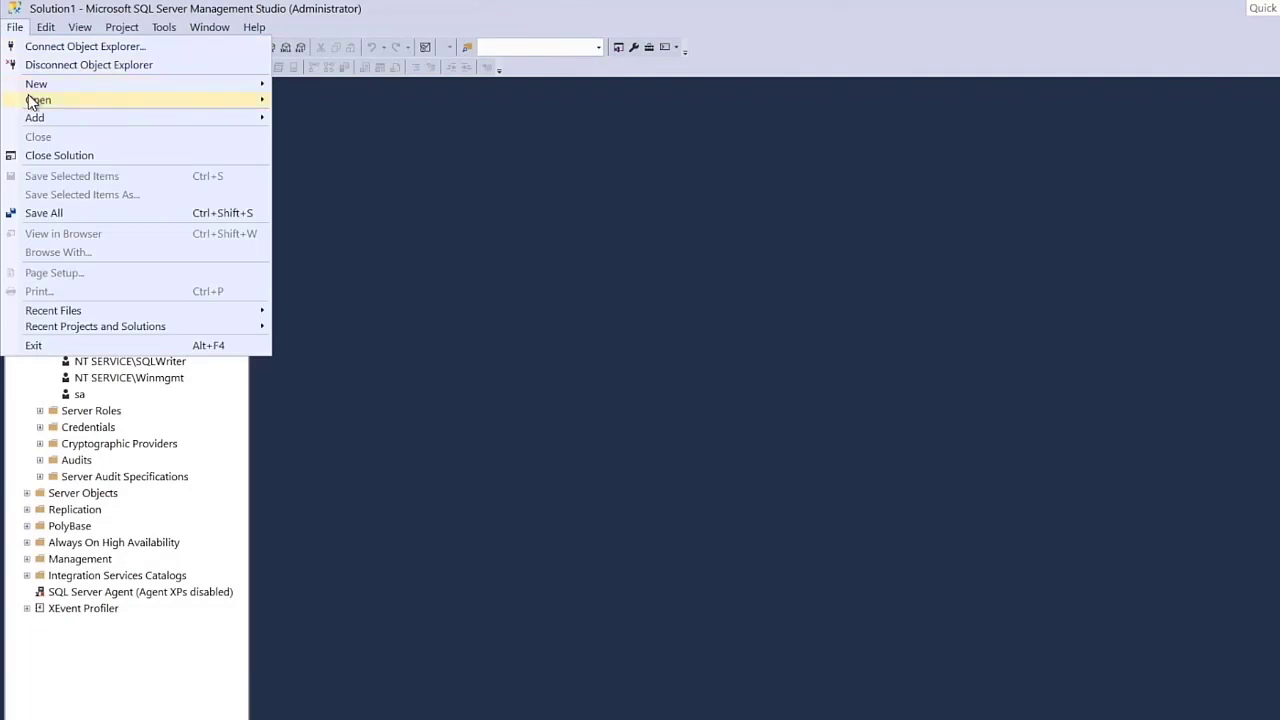
mouse_move(37, 101)
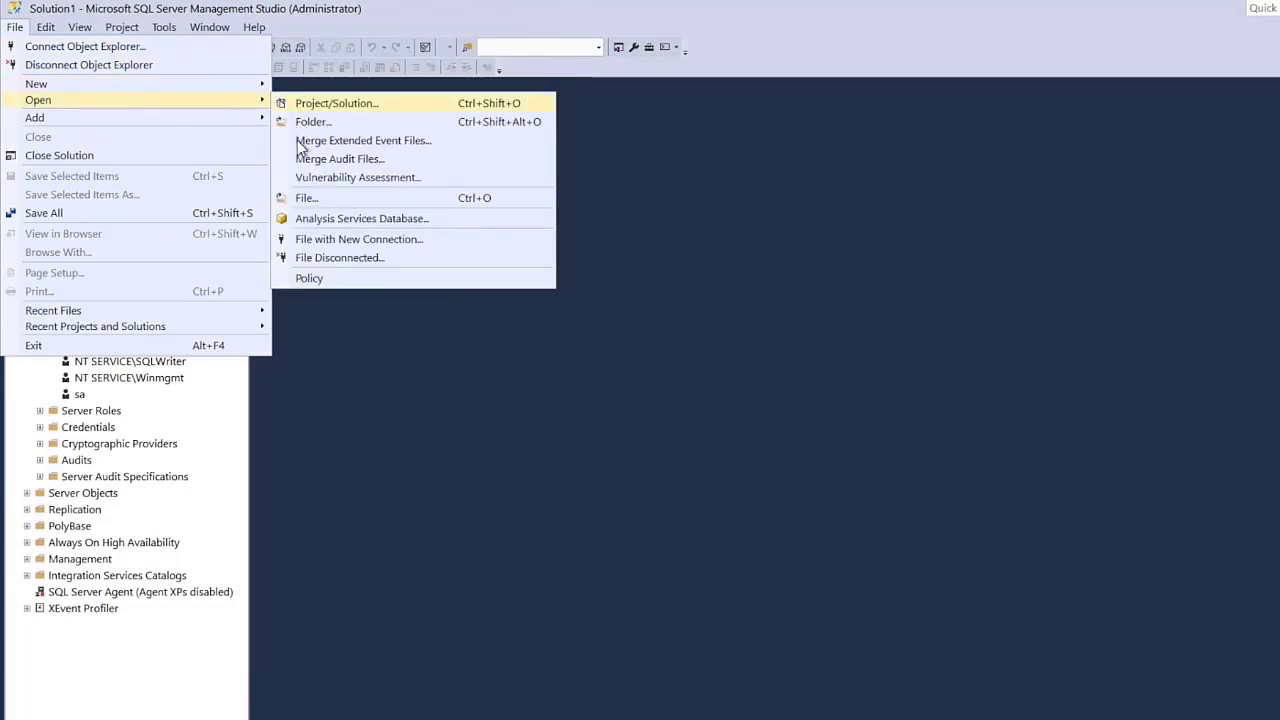
left_click(303, 199)
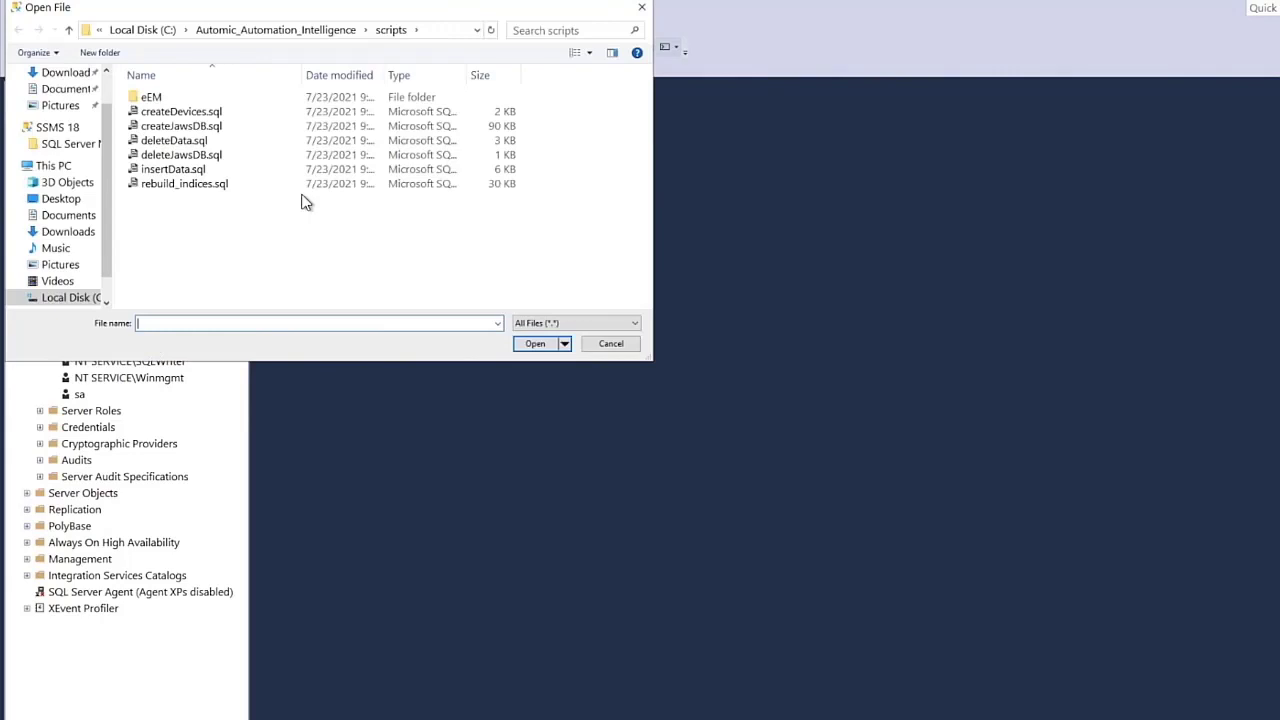
left_click(204, 113)
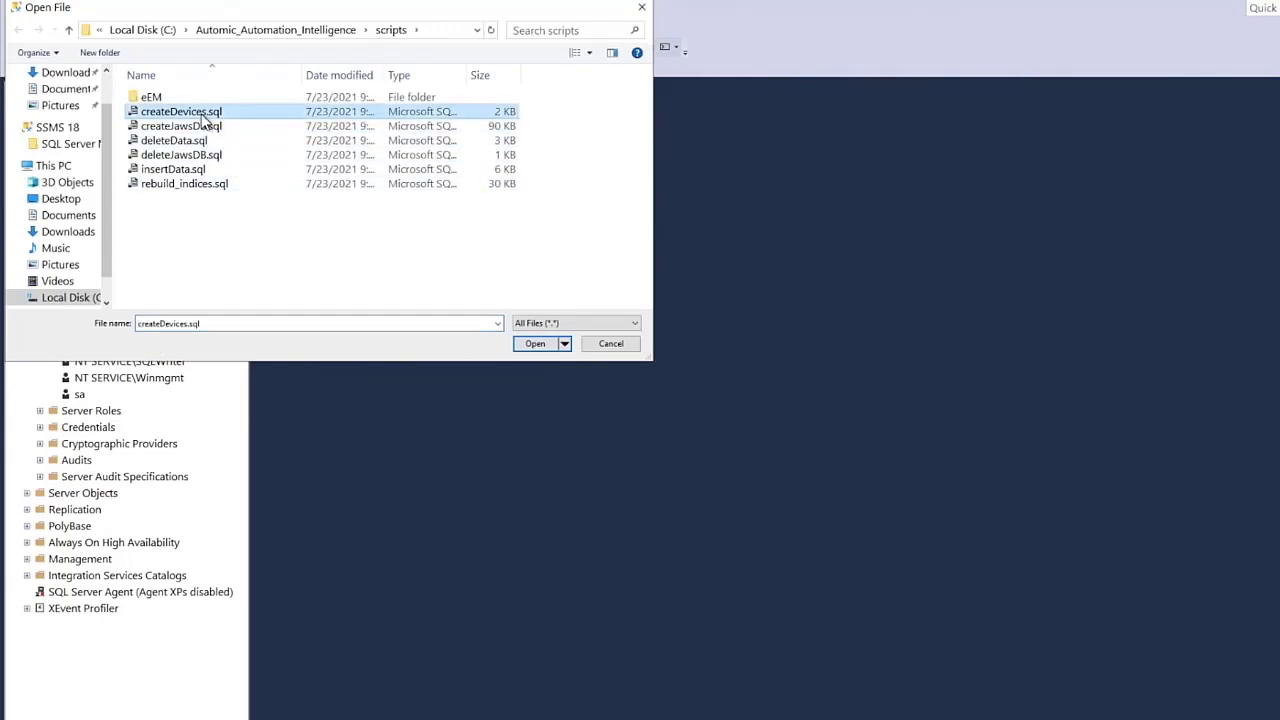
left_click(536, 344)
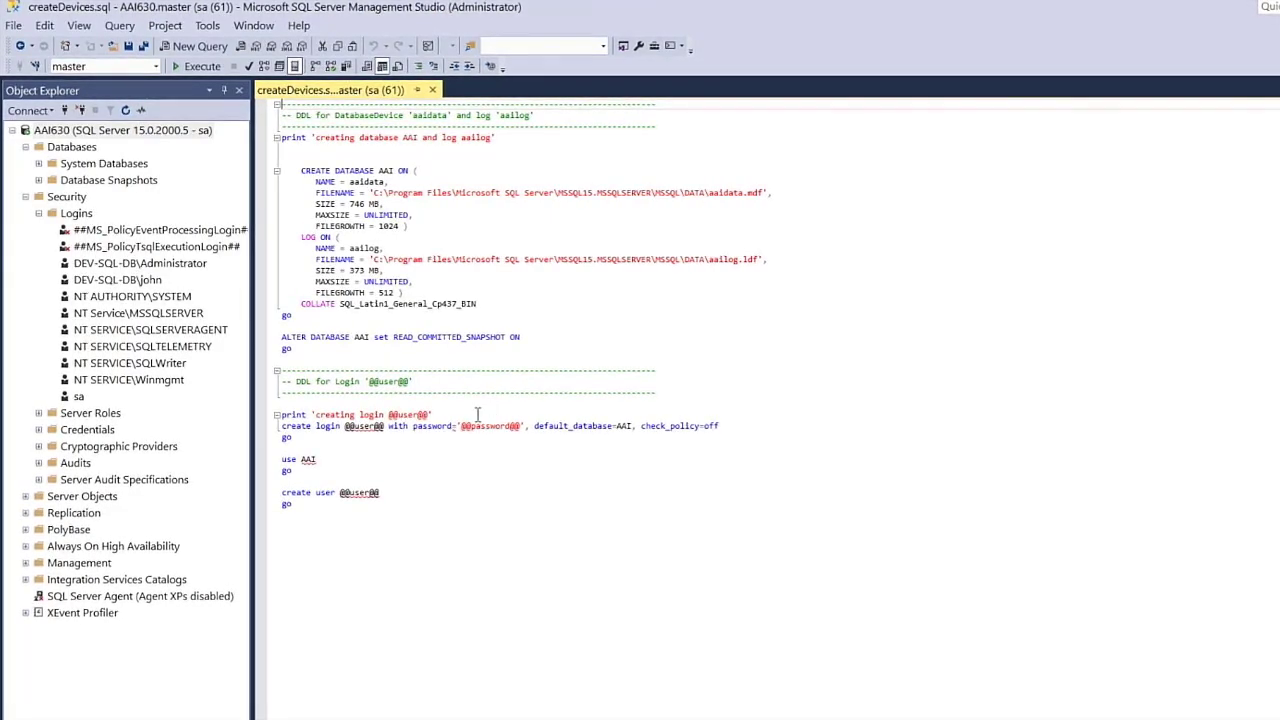
mouse_move(347, 428)
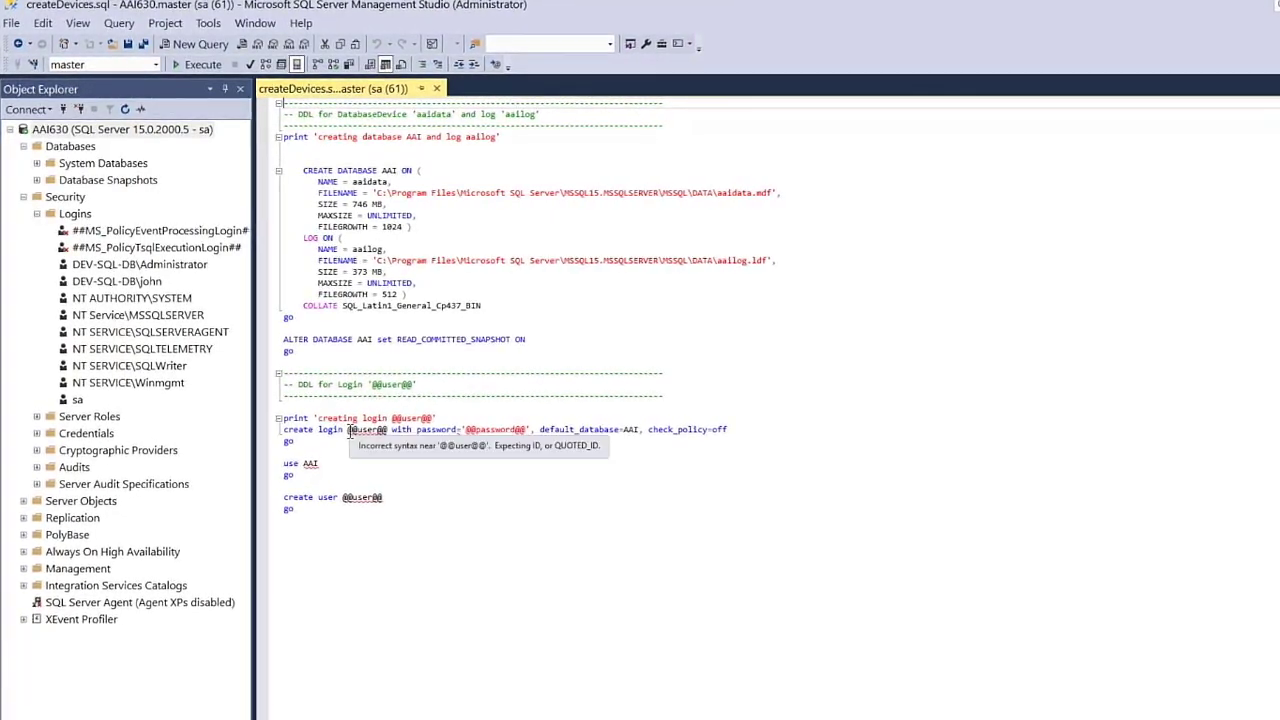
left_click_drag(349, 430, 388, 431)
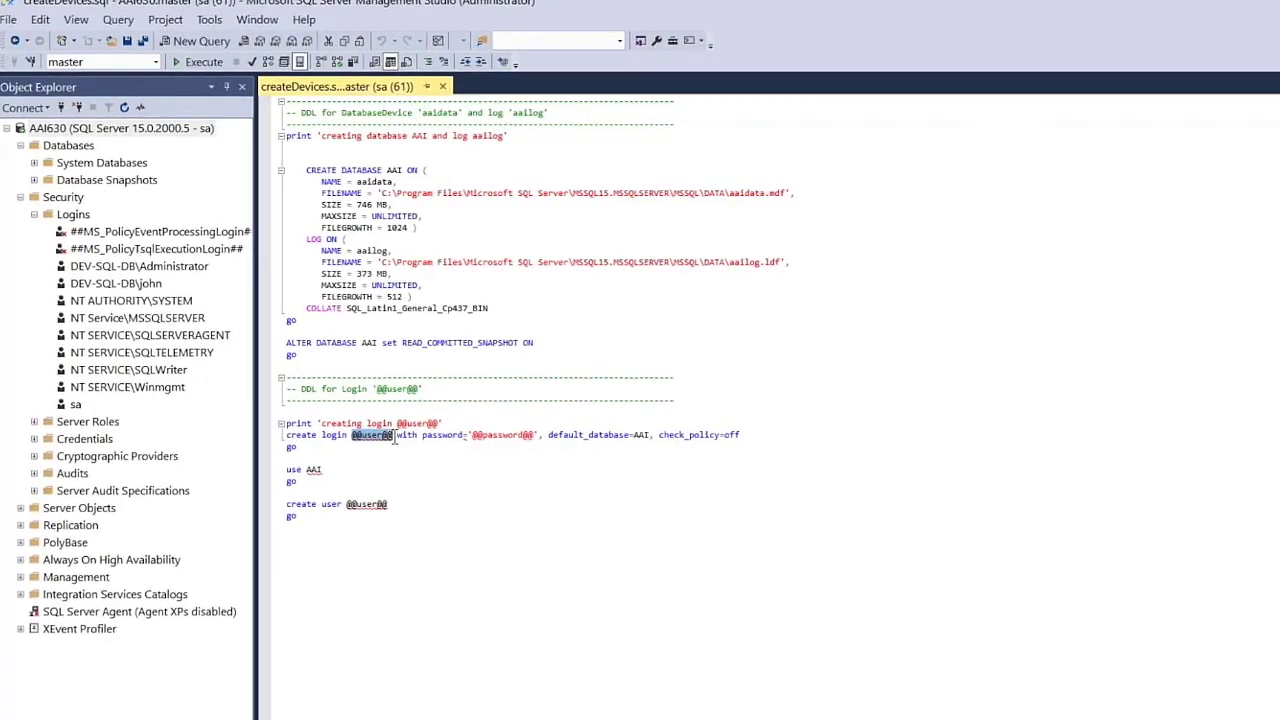
mouse_move(396, 440)
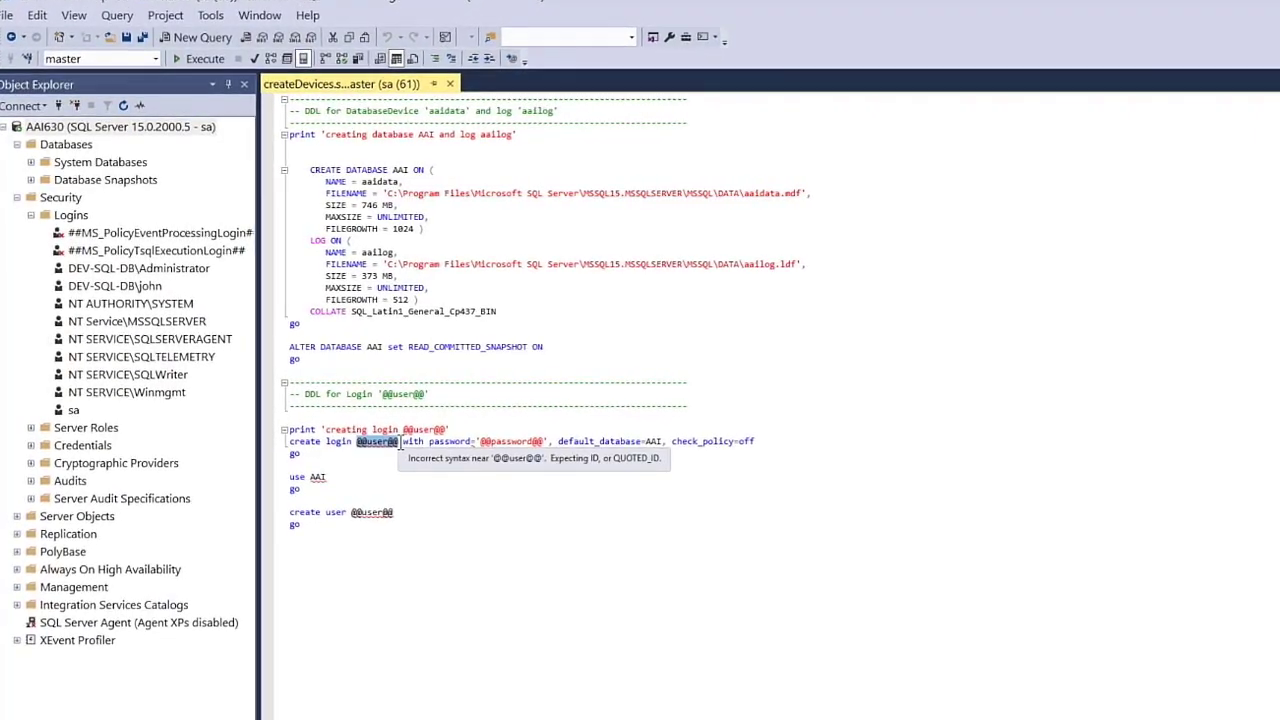
type("AAI")
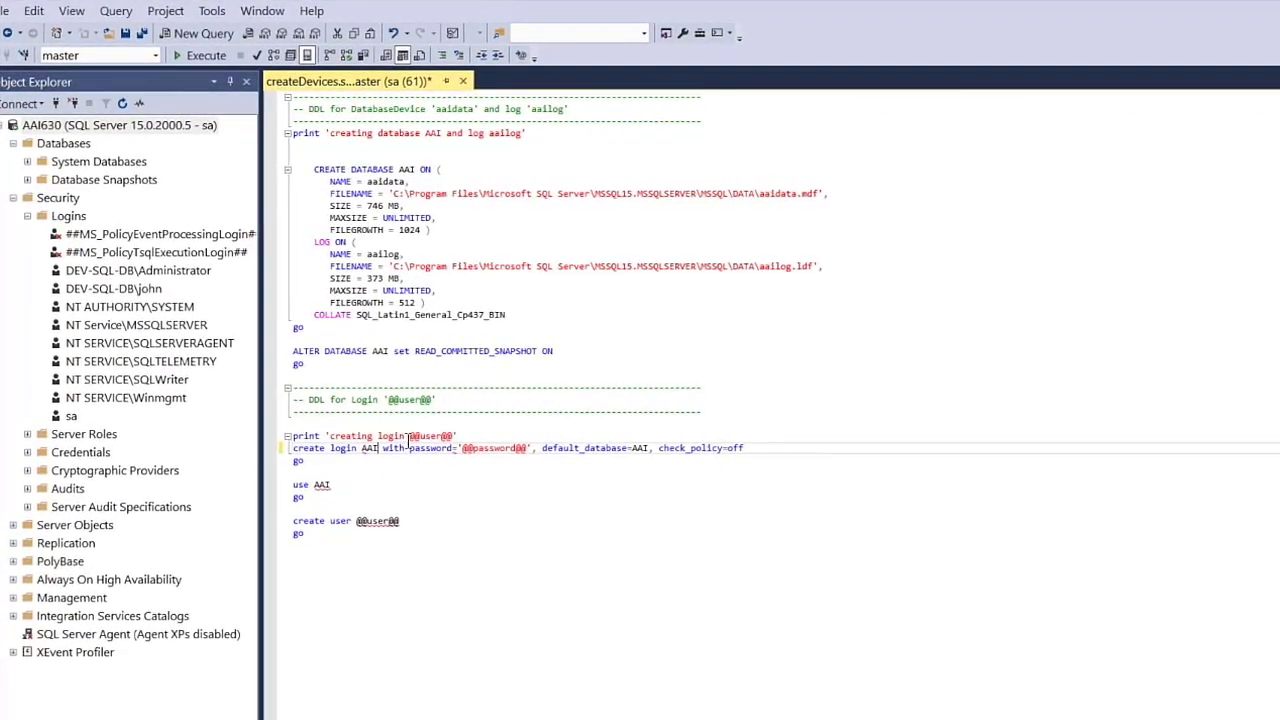
left_click_drag(408, 437, 436, 436)
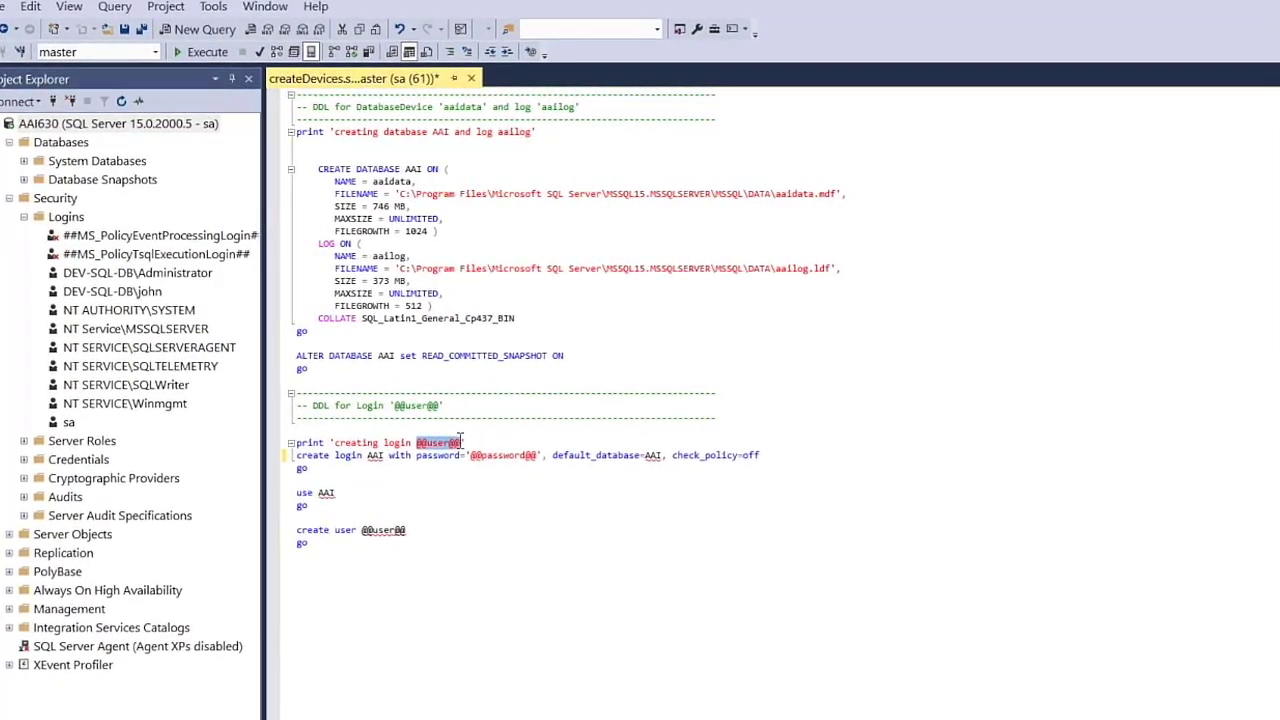
type("AAI")
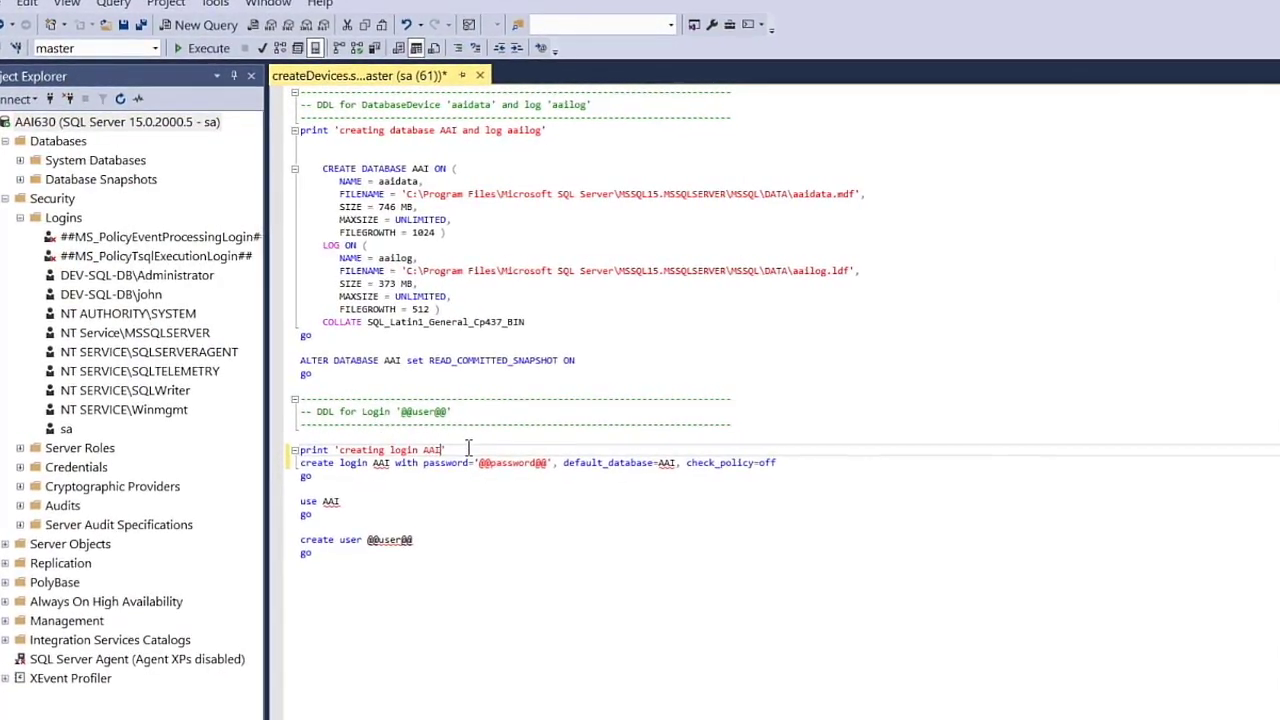
left_click_drag(487, 468, 557, 468)
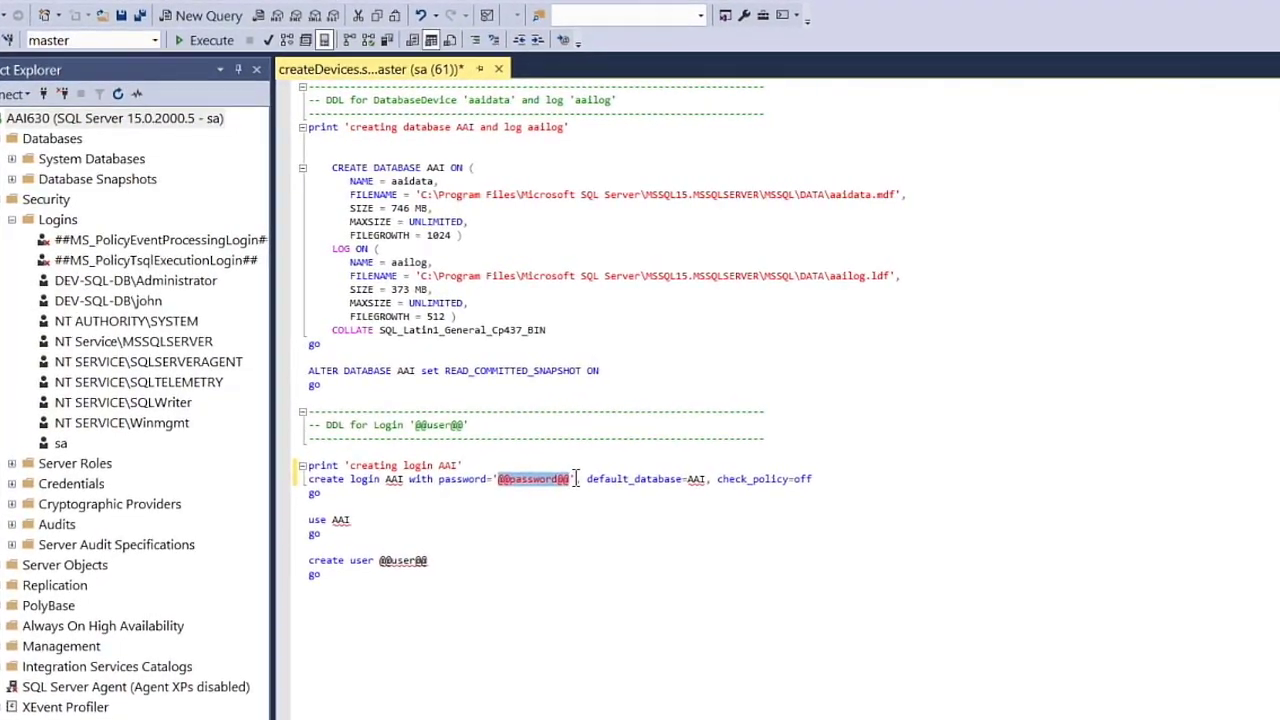
type("AAI")
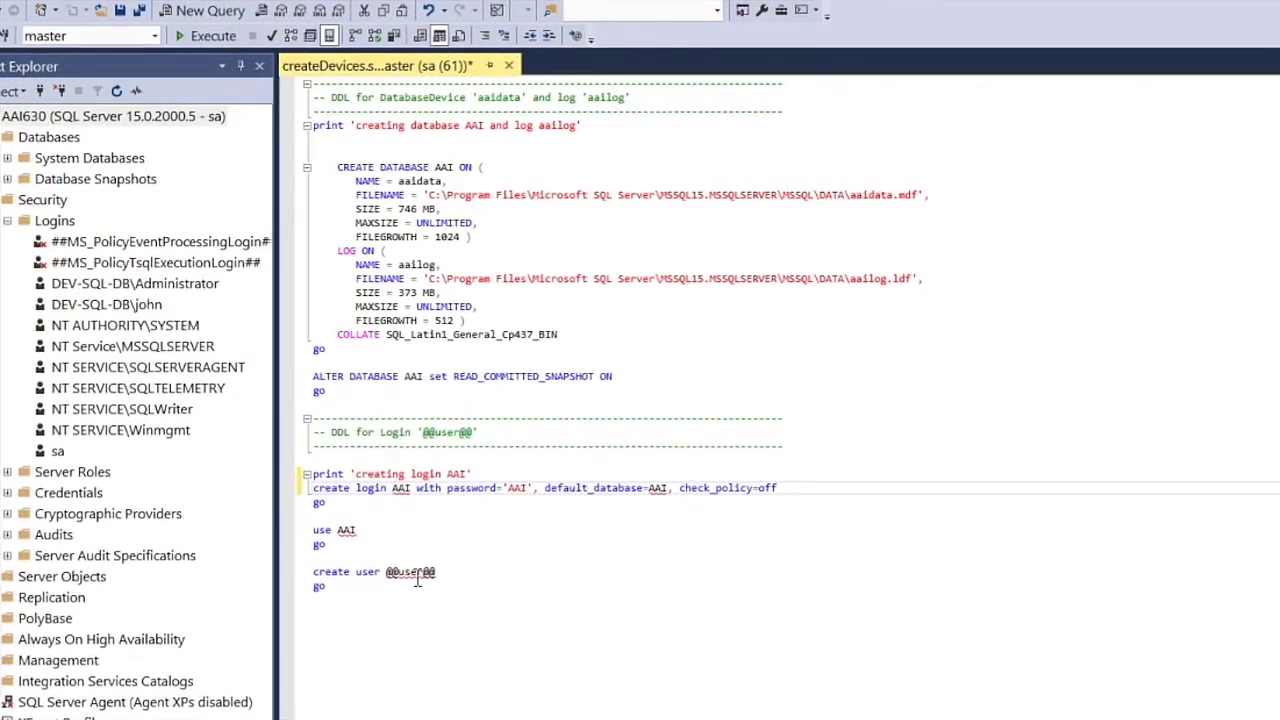
left_click_drag(384, 568, 439, 568)
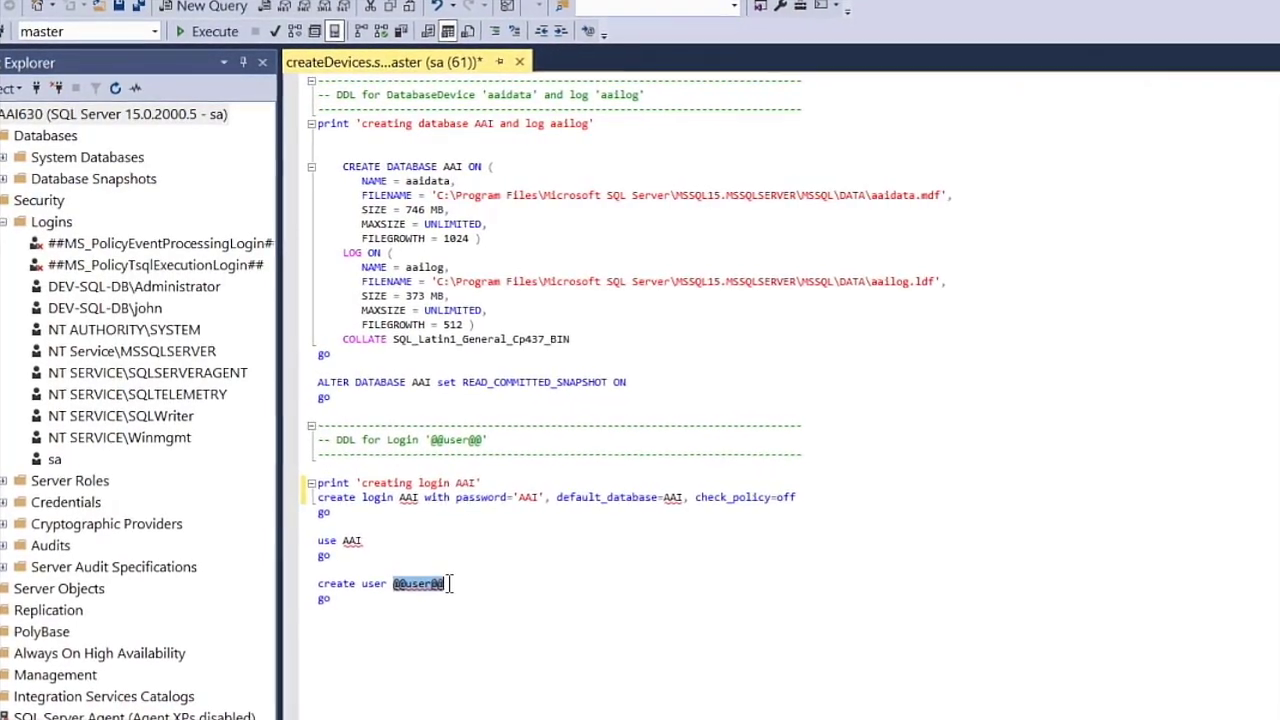
type("AAI")
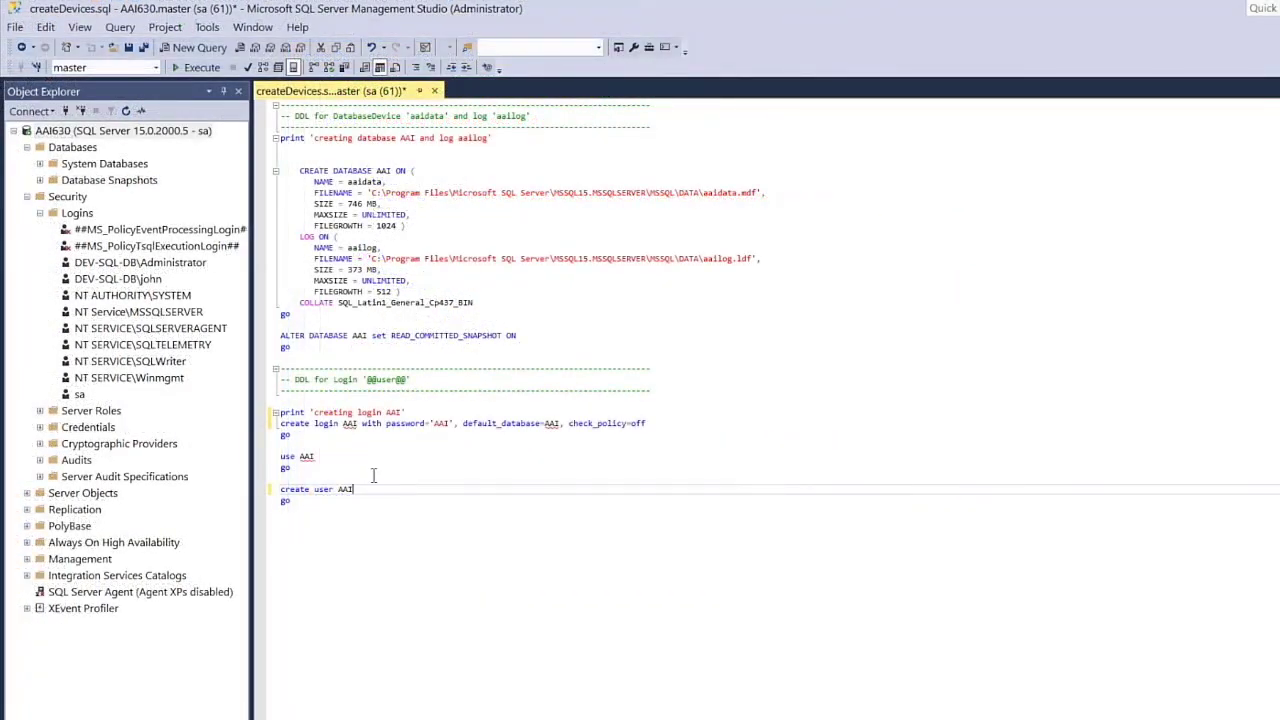
- Execute createDevices.sql to create database AAI and login AAI, then select the Logins node
left_click(201, 68)
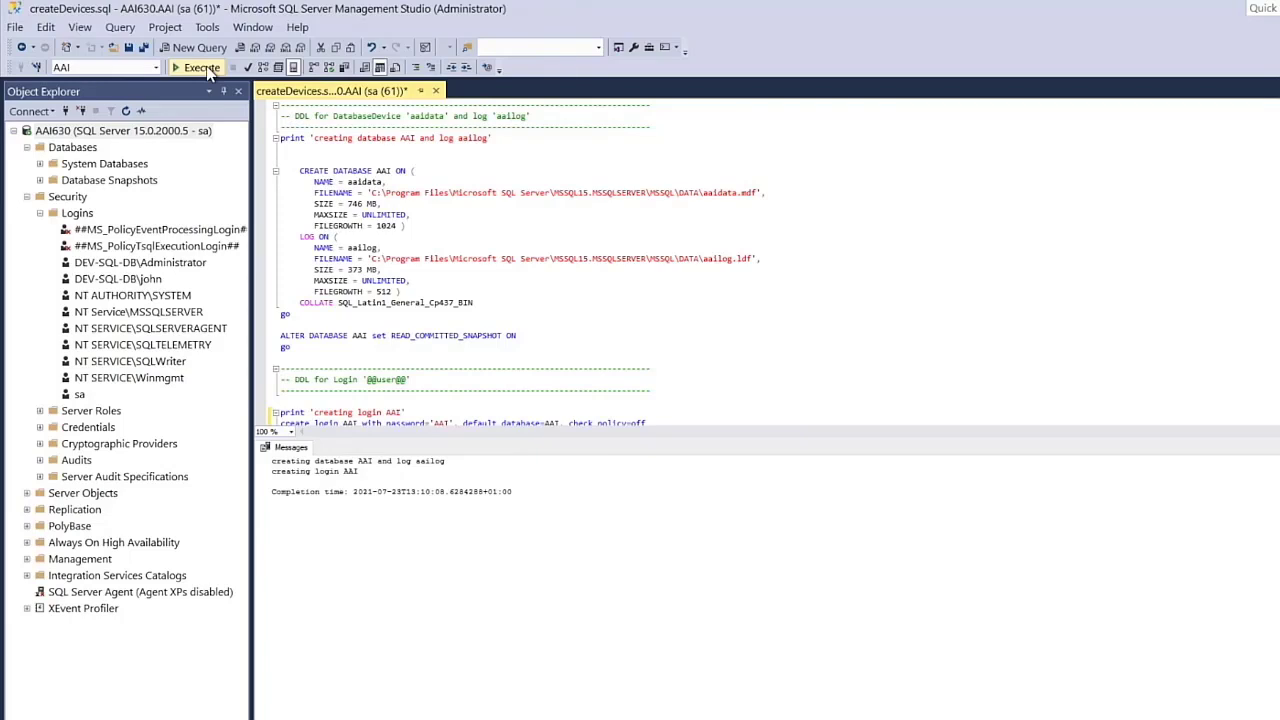
left_click(80, 214)
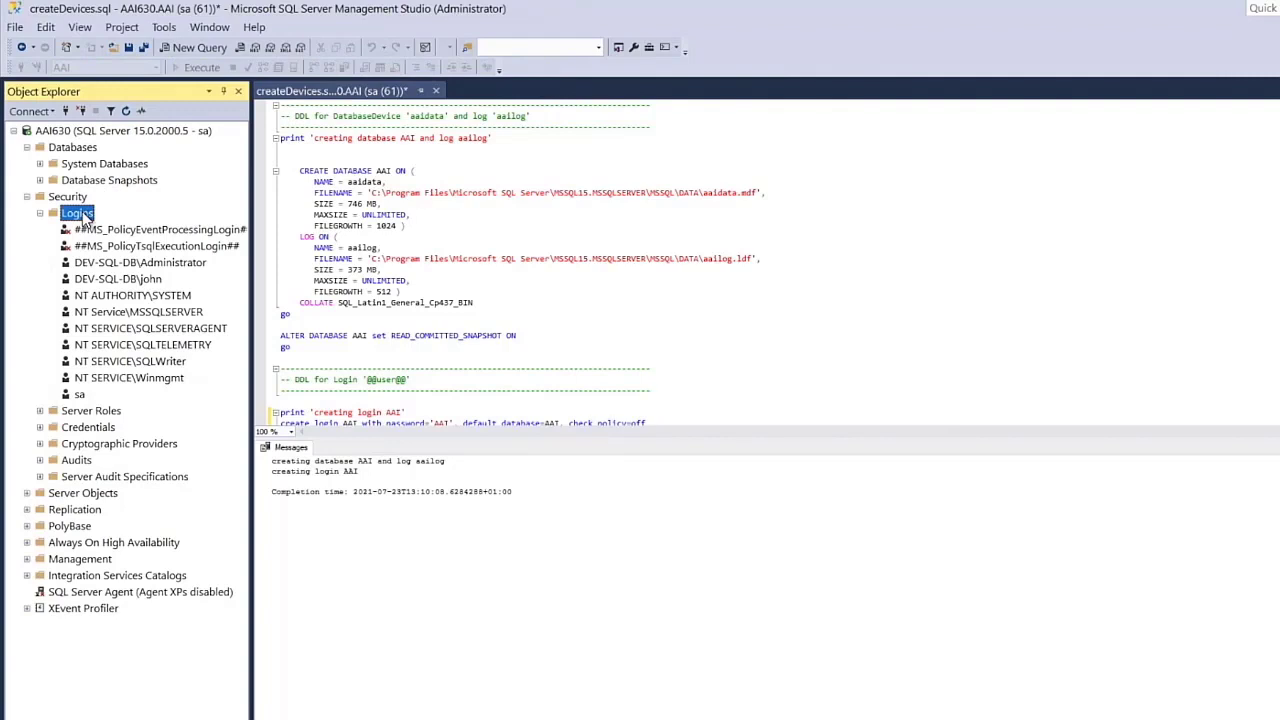
- Refresh Logins and map login AAI to database AAI with the db_owner role
left_click(126, 111)
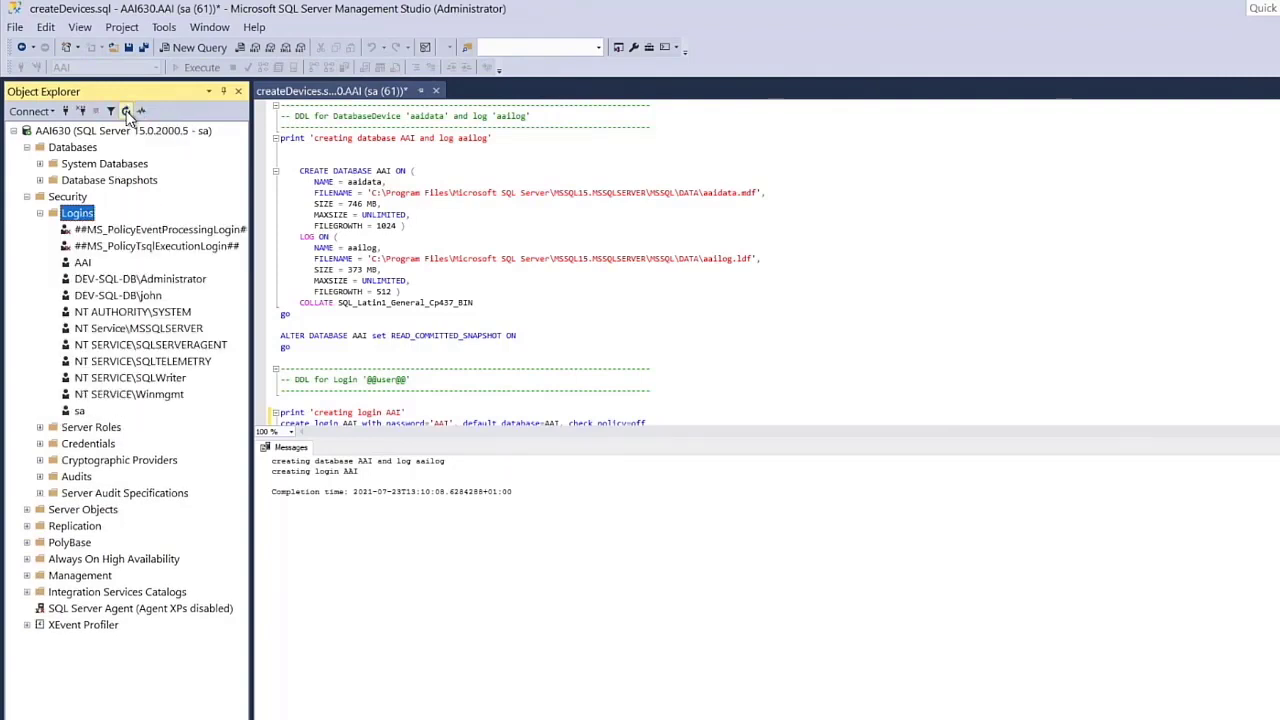
right_click(80, 263)
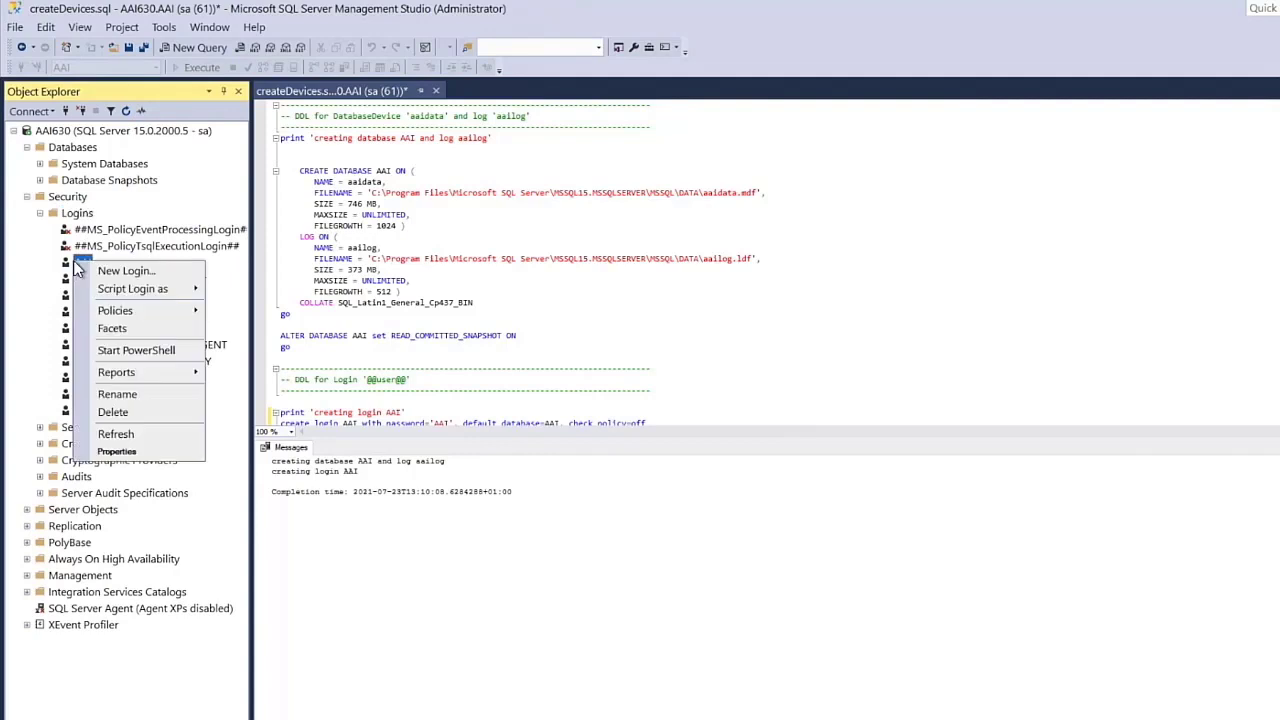
left_click(125, 455)
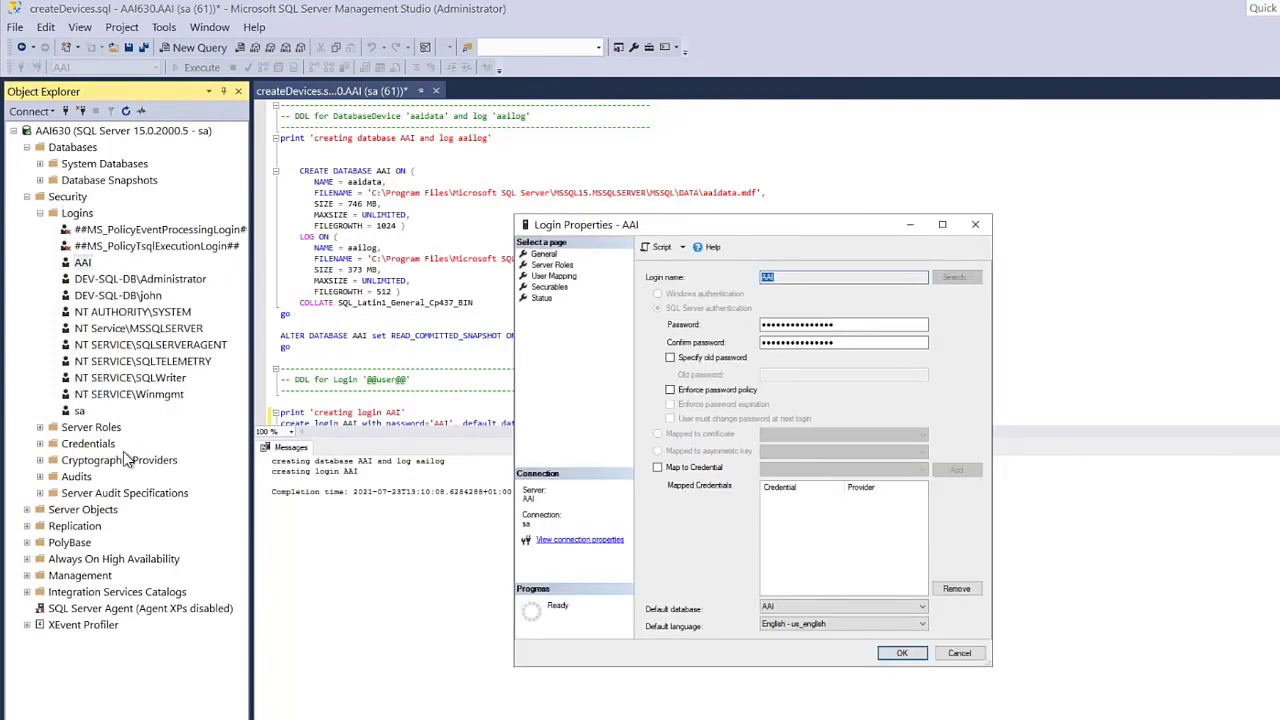
left_click(551, 276)
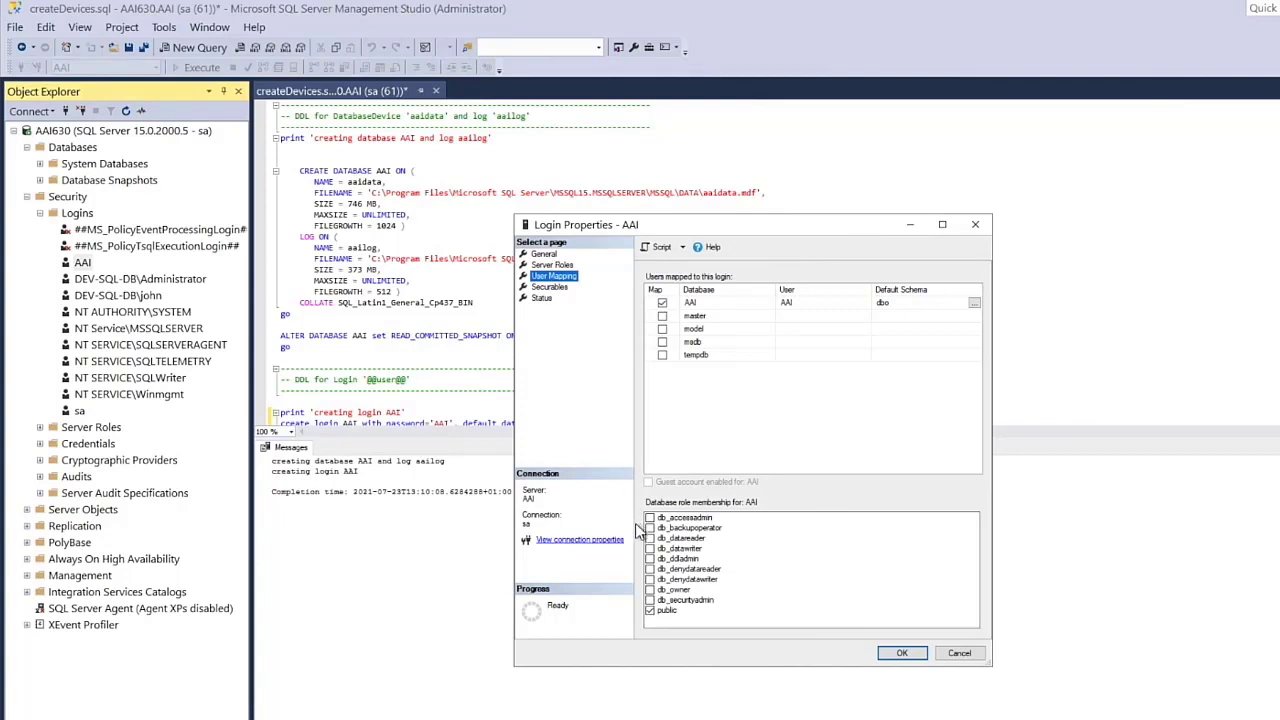
left_click(651, 590)
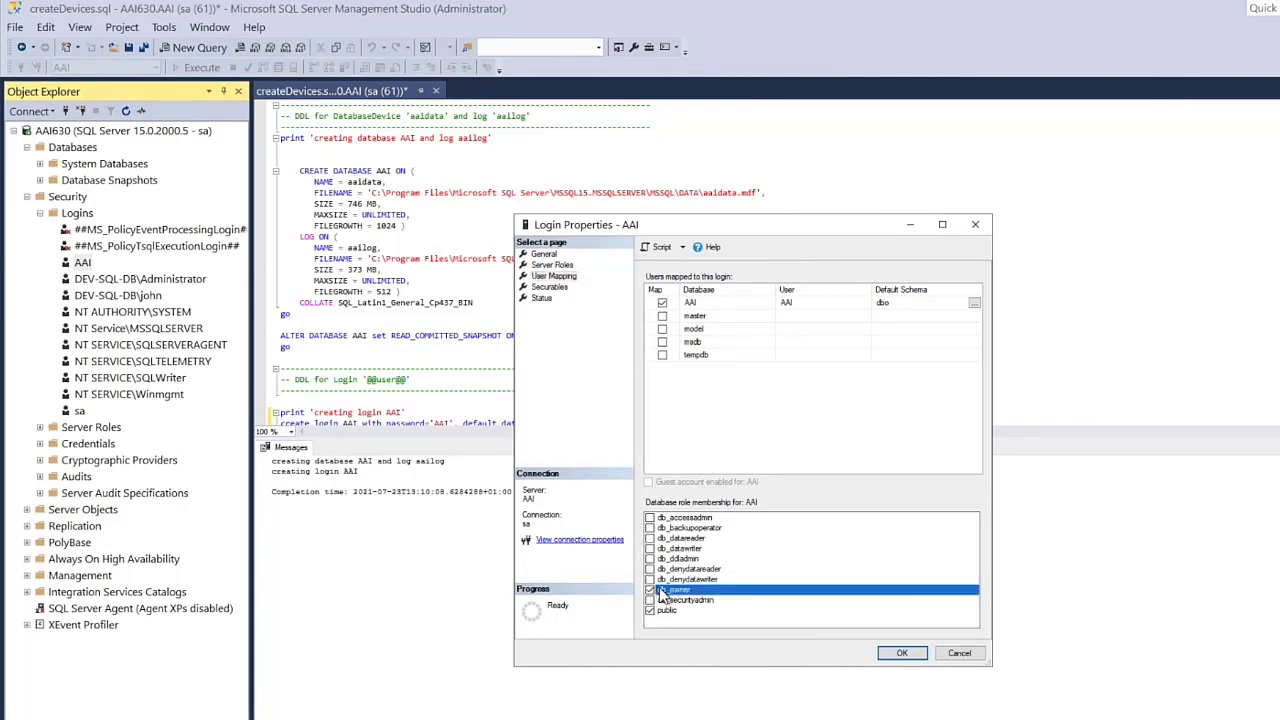
left_click(900, 653)
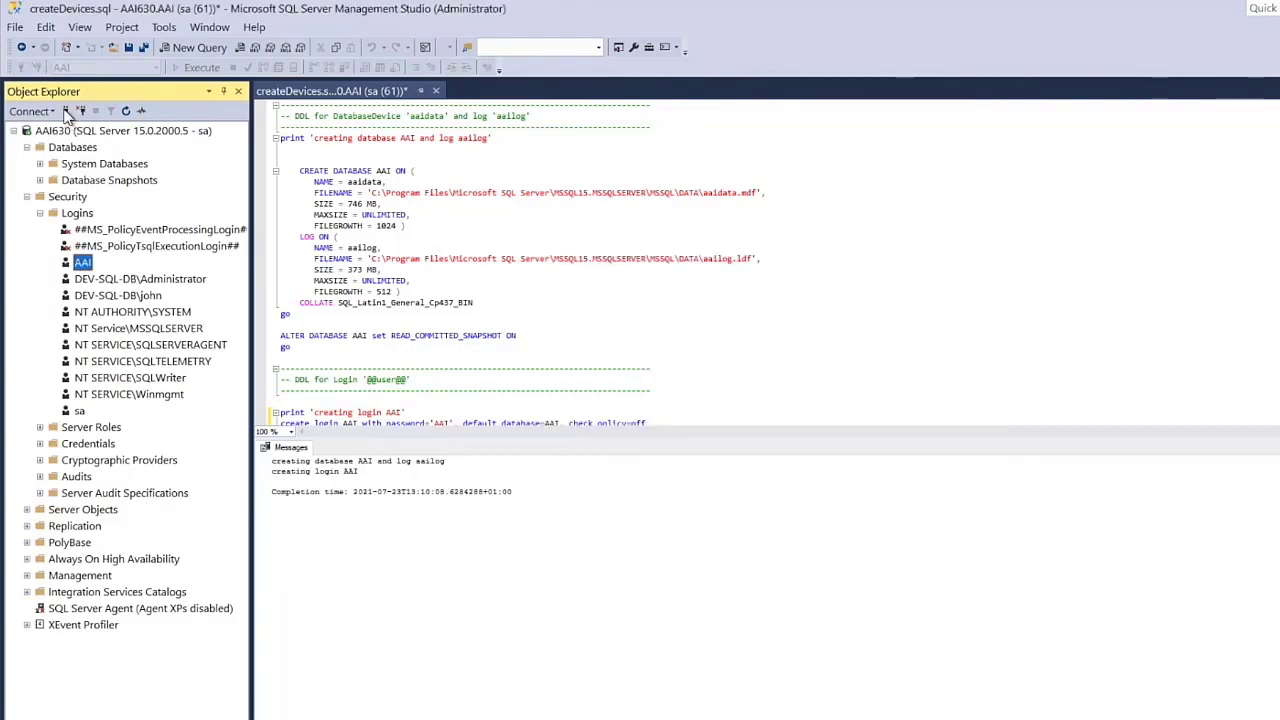
left_click(66, 111)
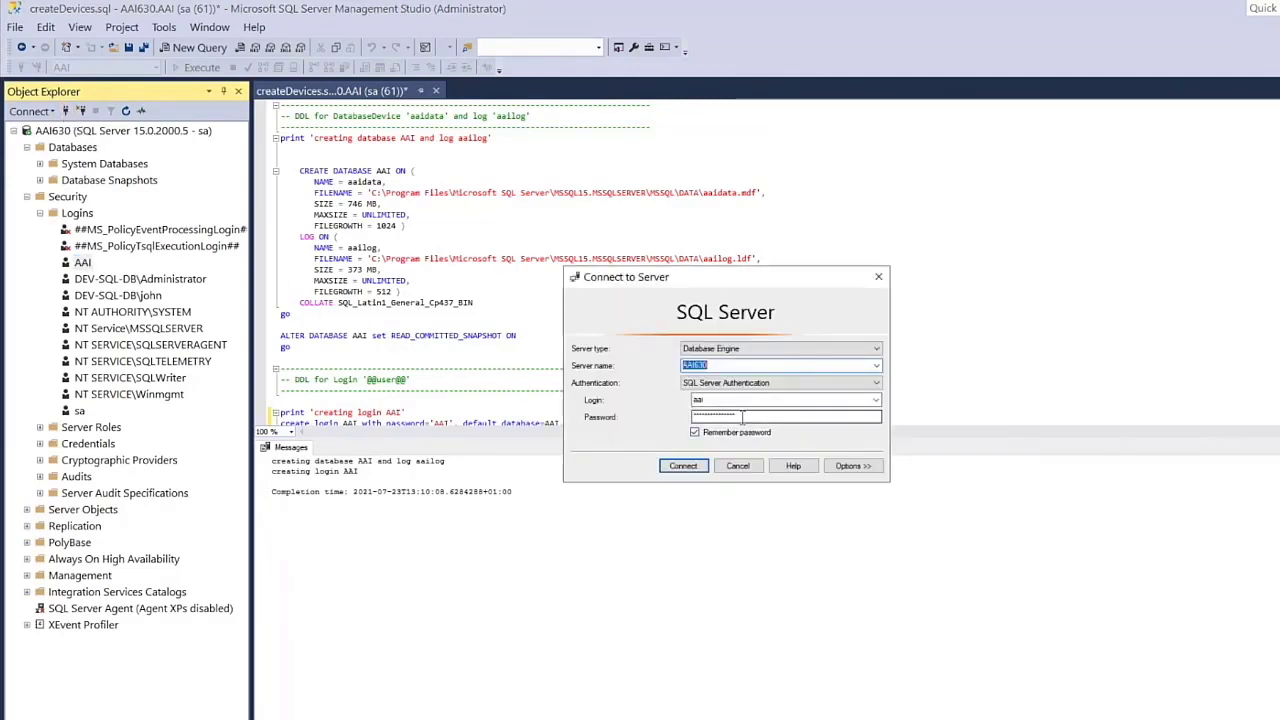
- Re-enter the AAI login's password and connect to AAI630
left_click_drag(742, 418, 694, 419)
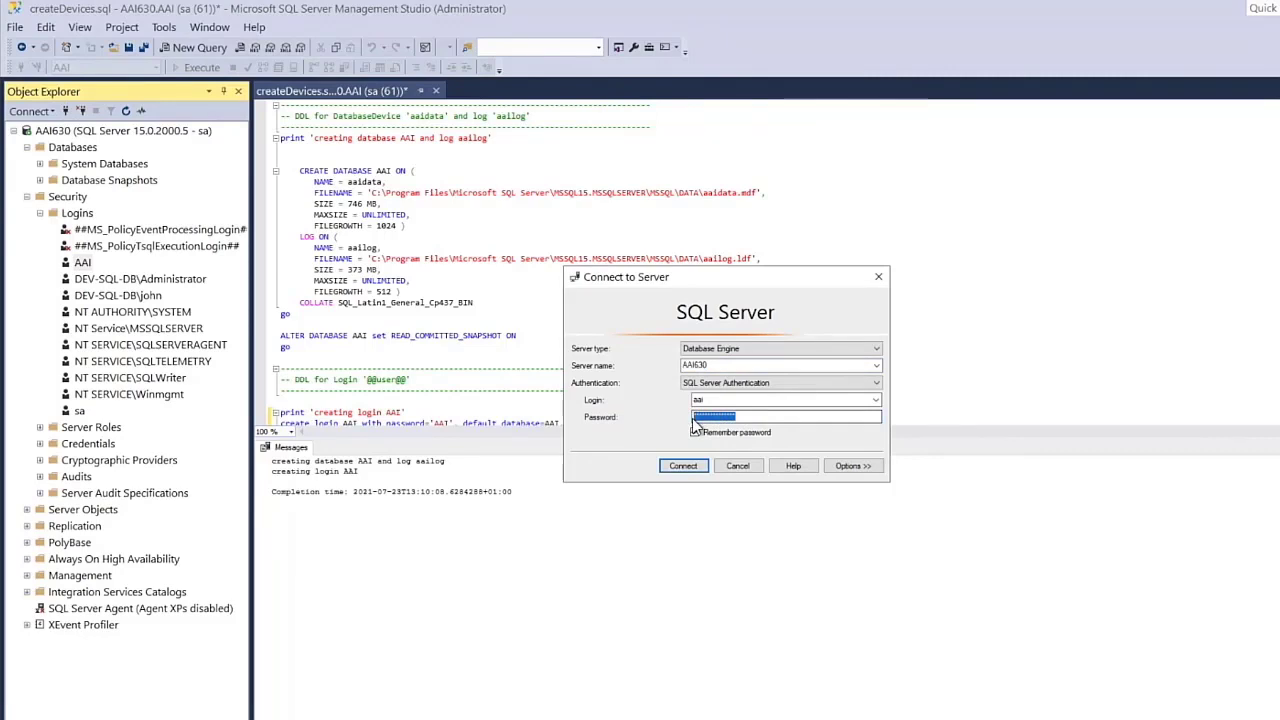
type("*")
left_click(683, 466)
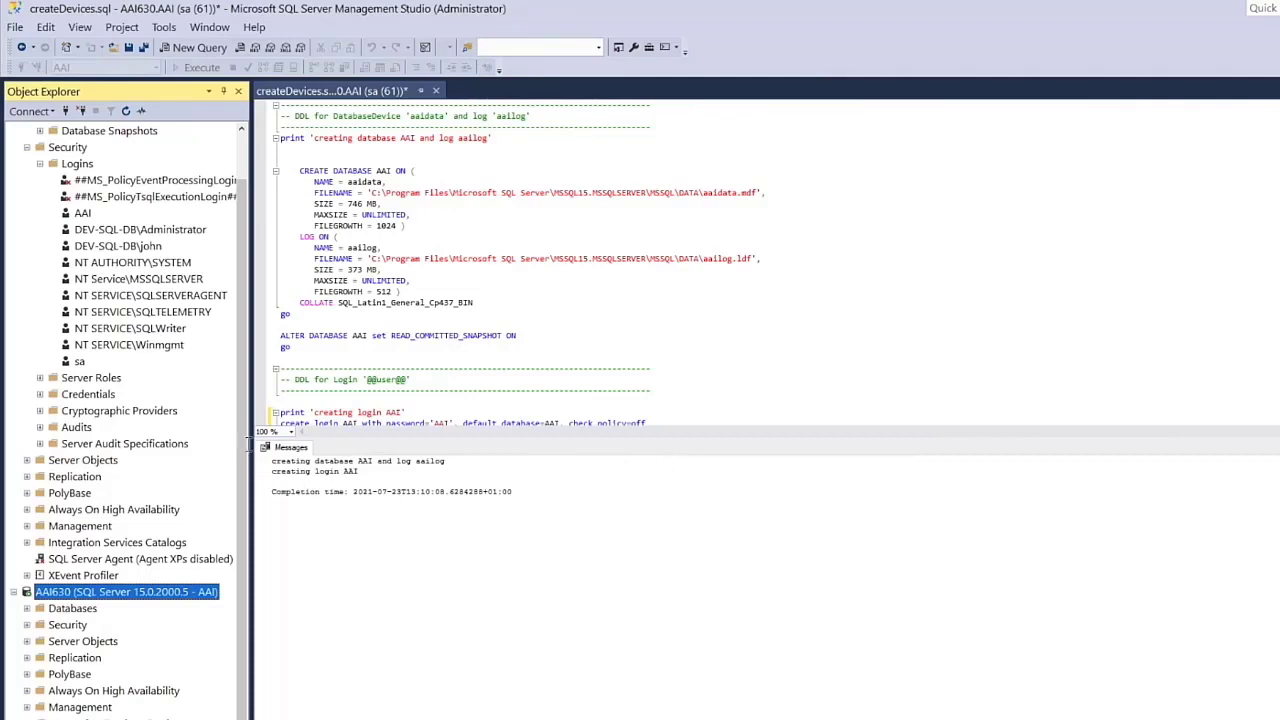
- Open createJawsDB.sql from the scripts folder in a new query tab
left_click(16, 28)
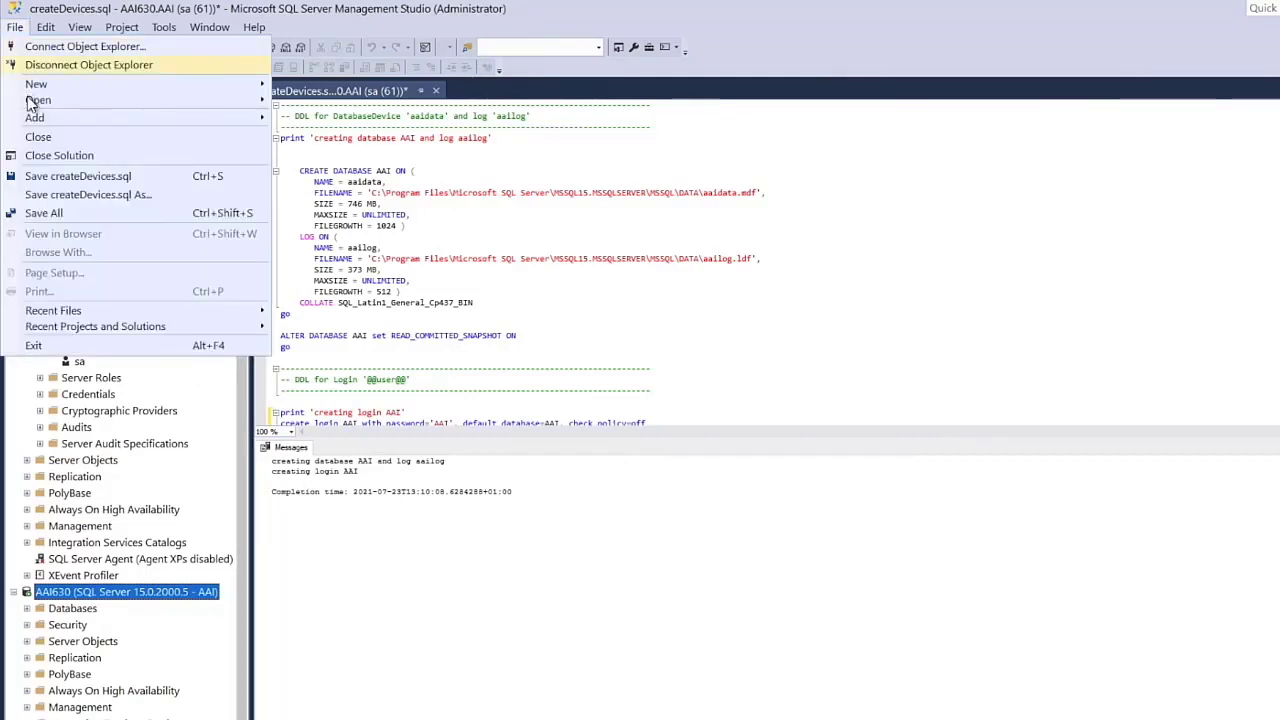
mouse_move(31, 100)
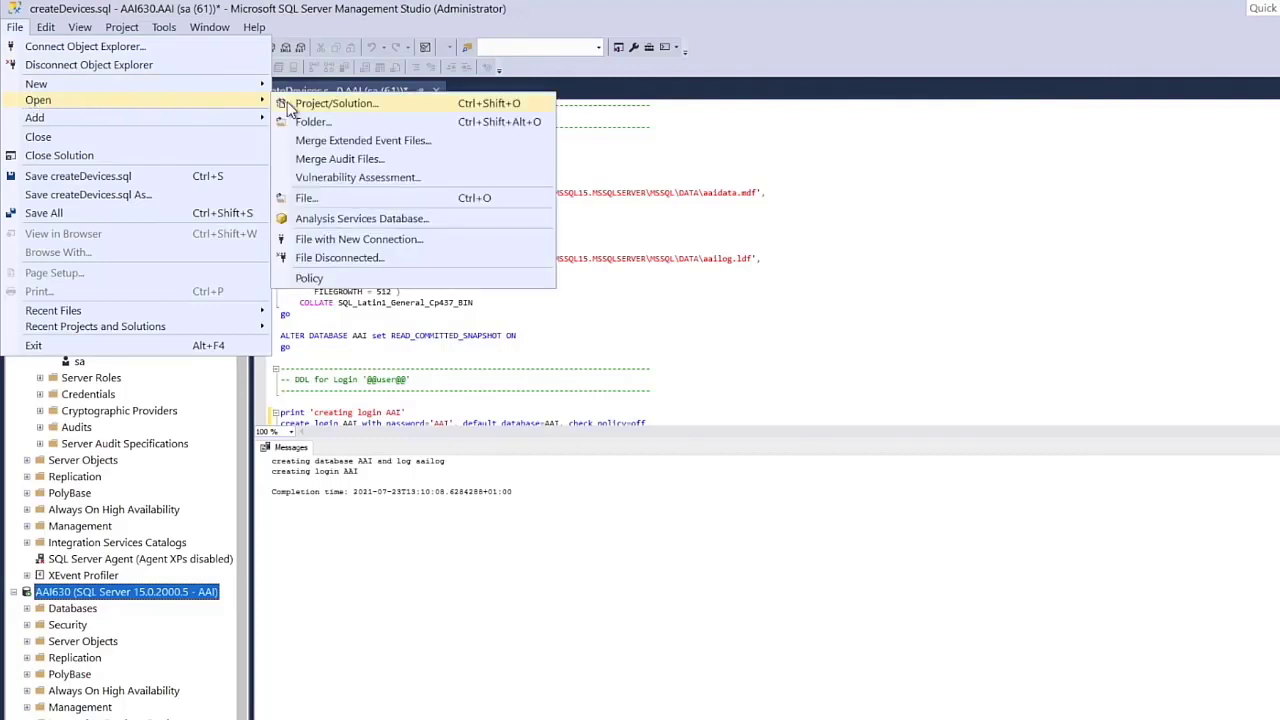
left_click(307, 199)
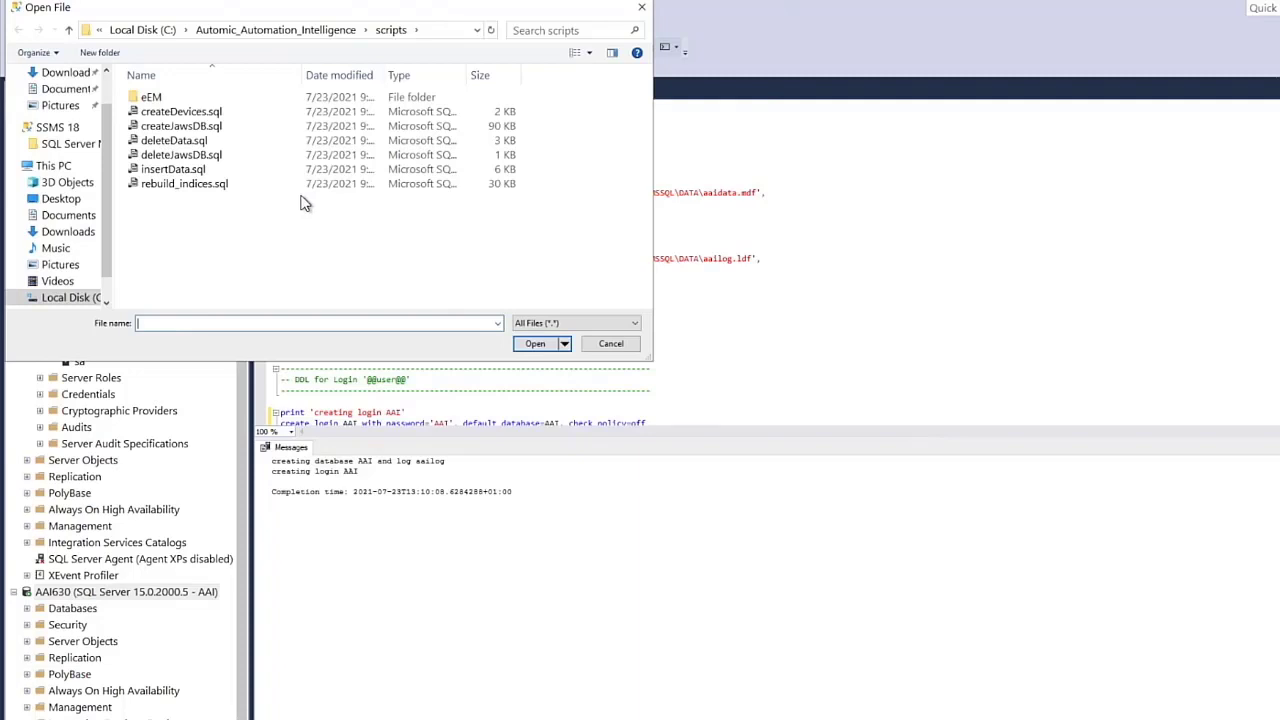
left_click(205, 128)
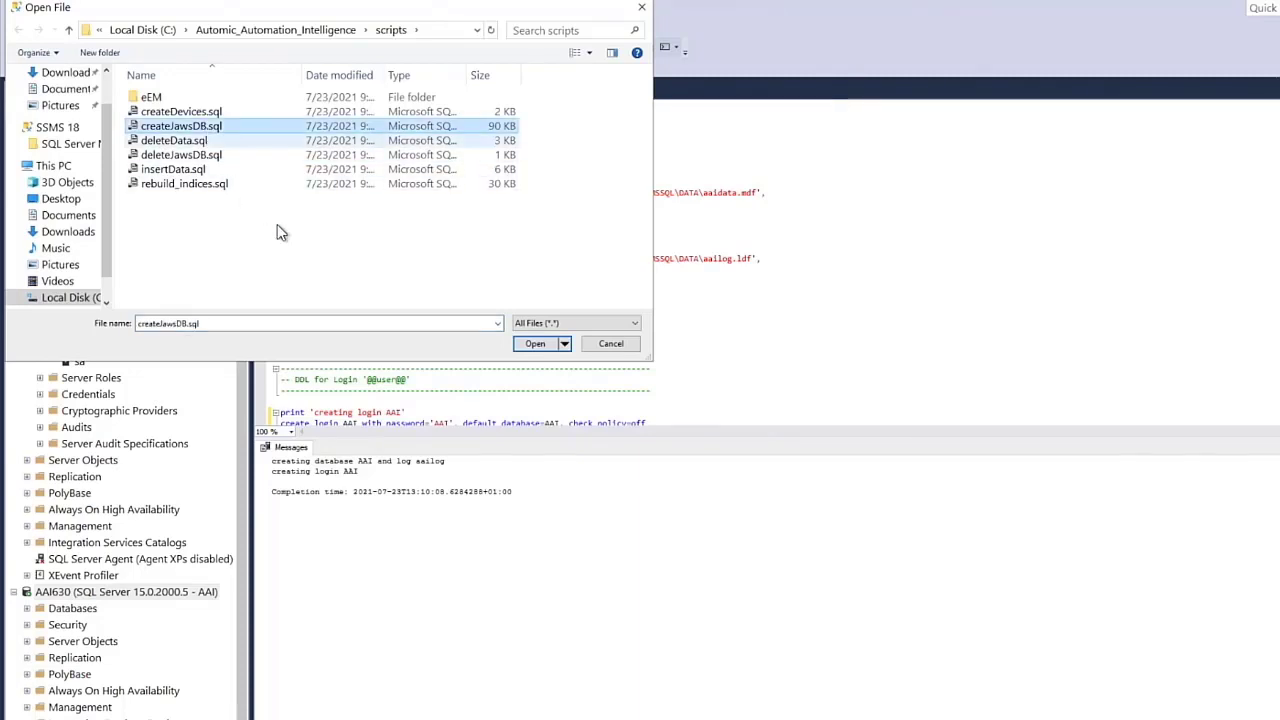
left_click(535, 343)
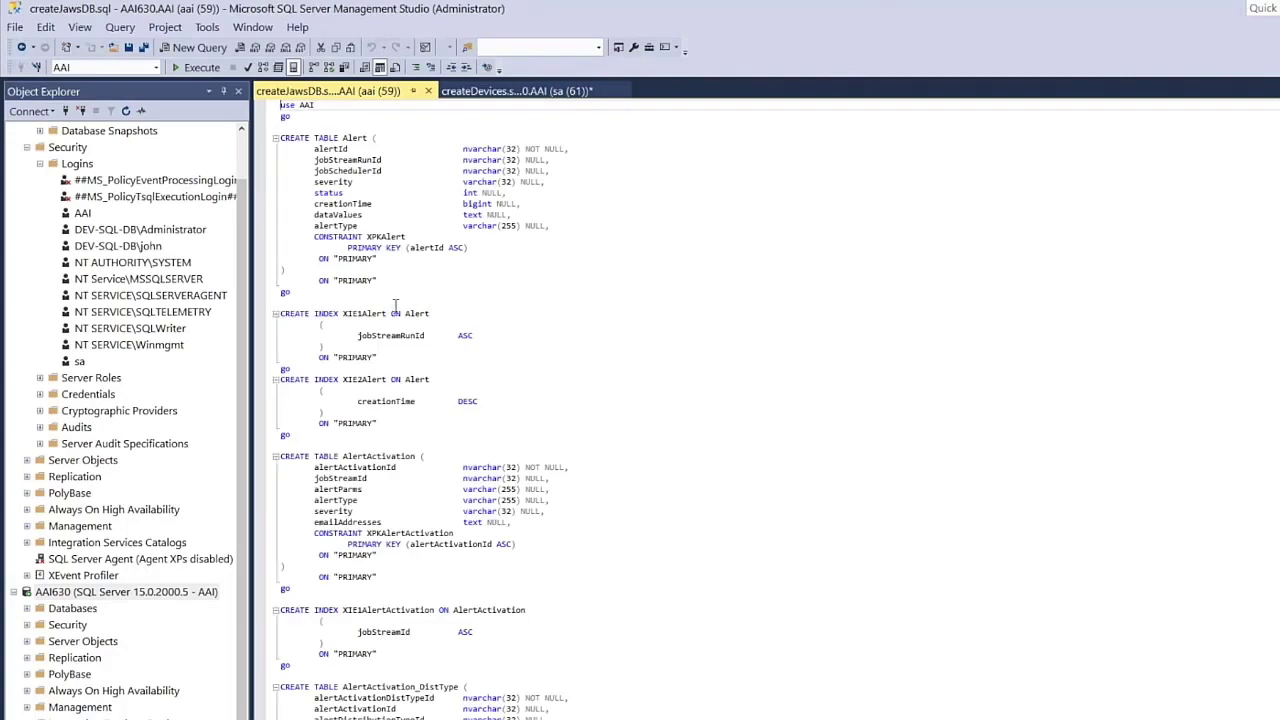
- Execute createJawsDB.sql against the AAI database to create its tables, indexes and initial values
left_click(207, 70)
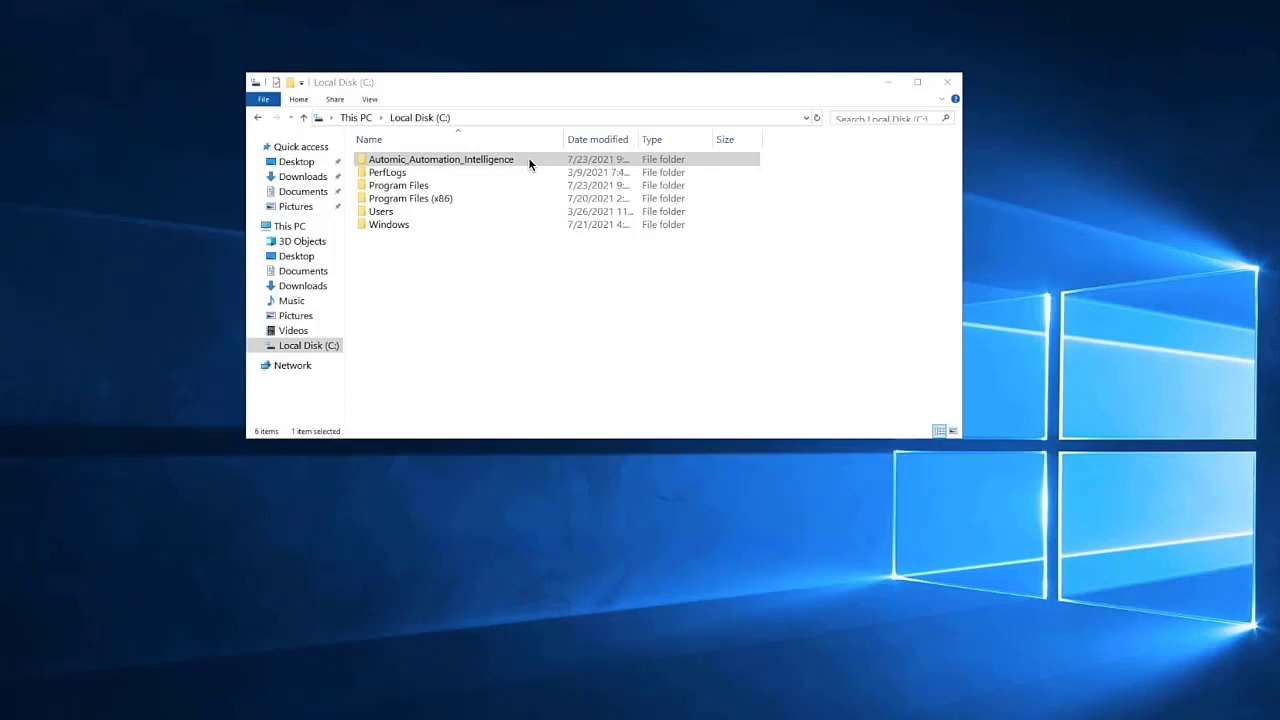
- Launch run.bat from C:\Automic_Automation_Intelligence\config, then minimize the command prompt and Explorer windows
double_click(528, 157)
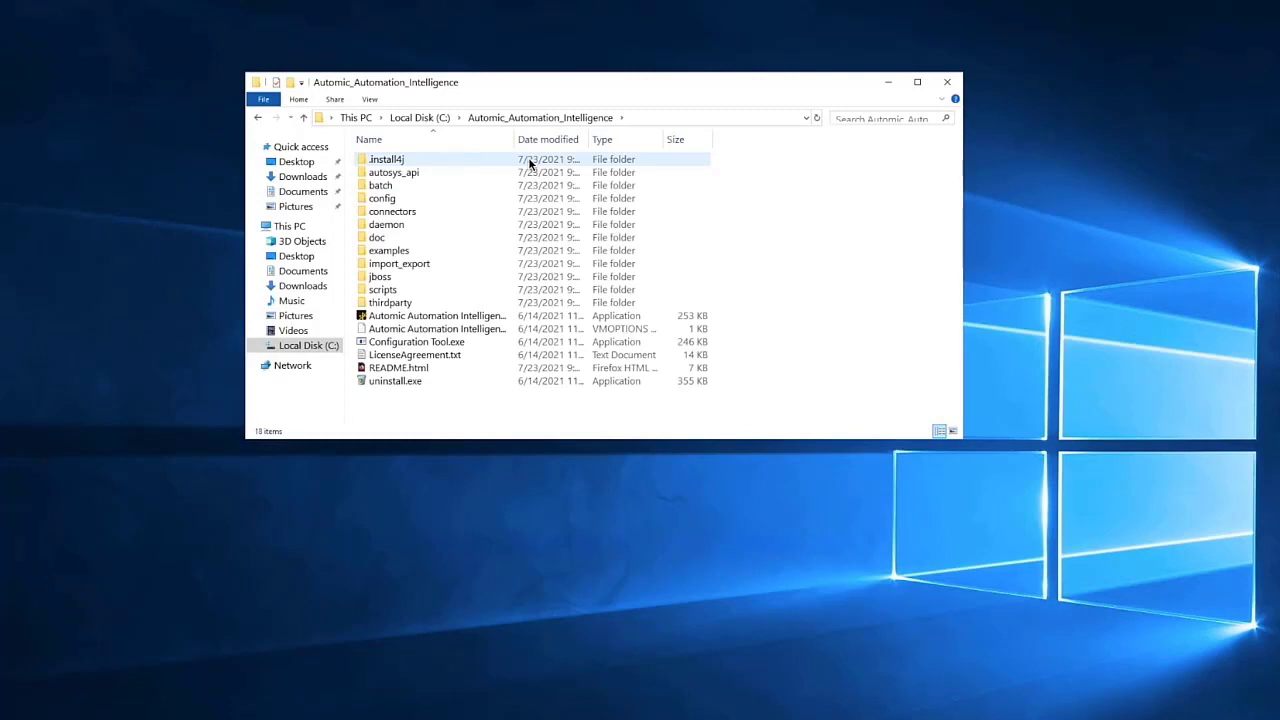
double_click(408, 205)
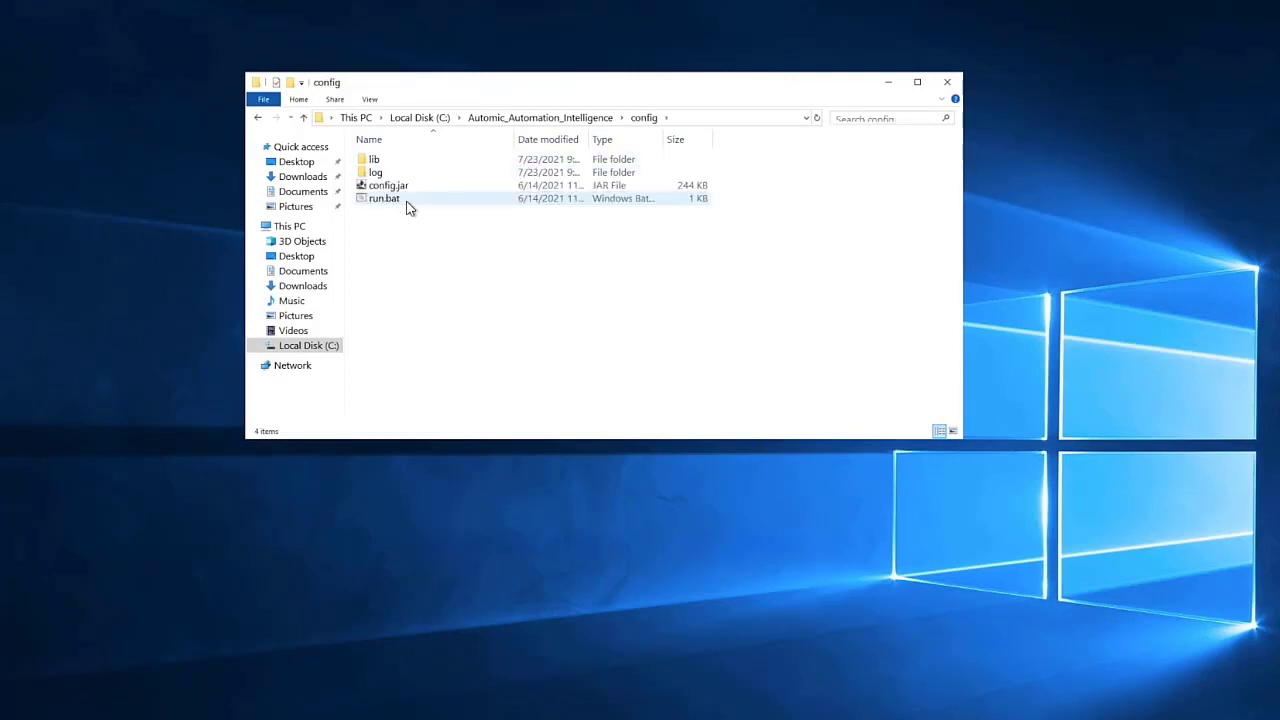
double_click(406, 205)
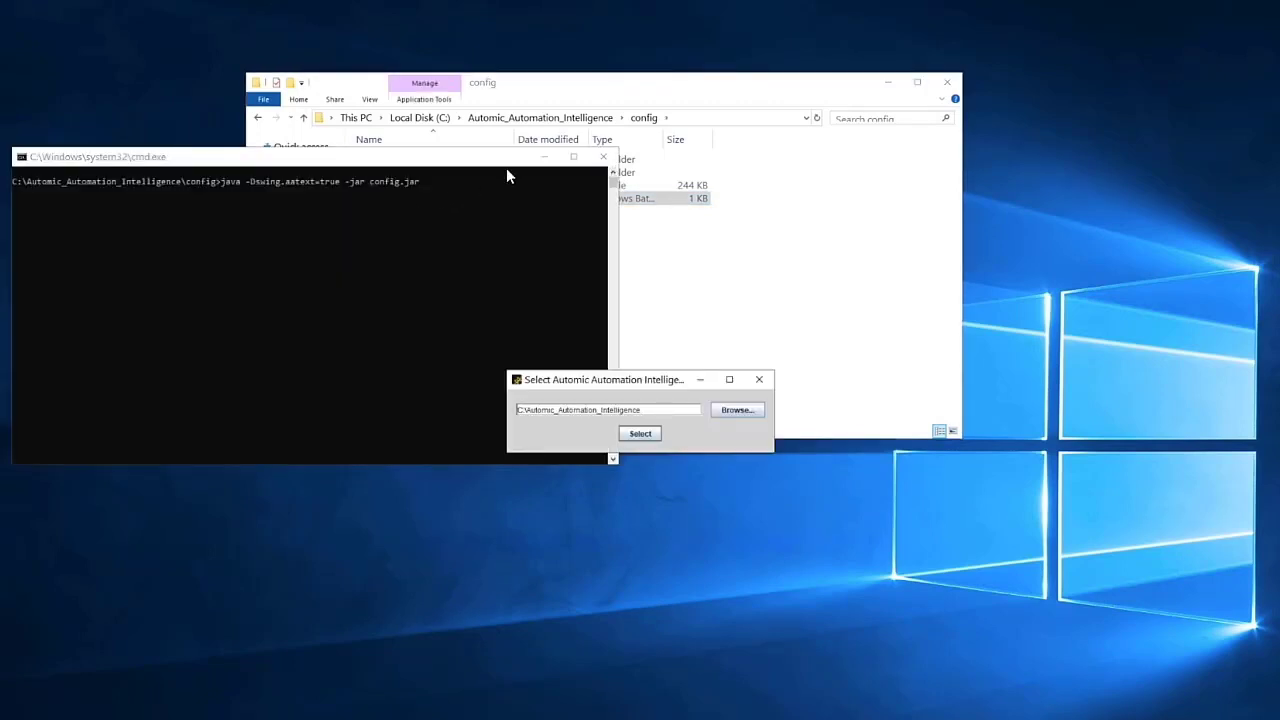
left_click(543, 160)
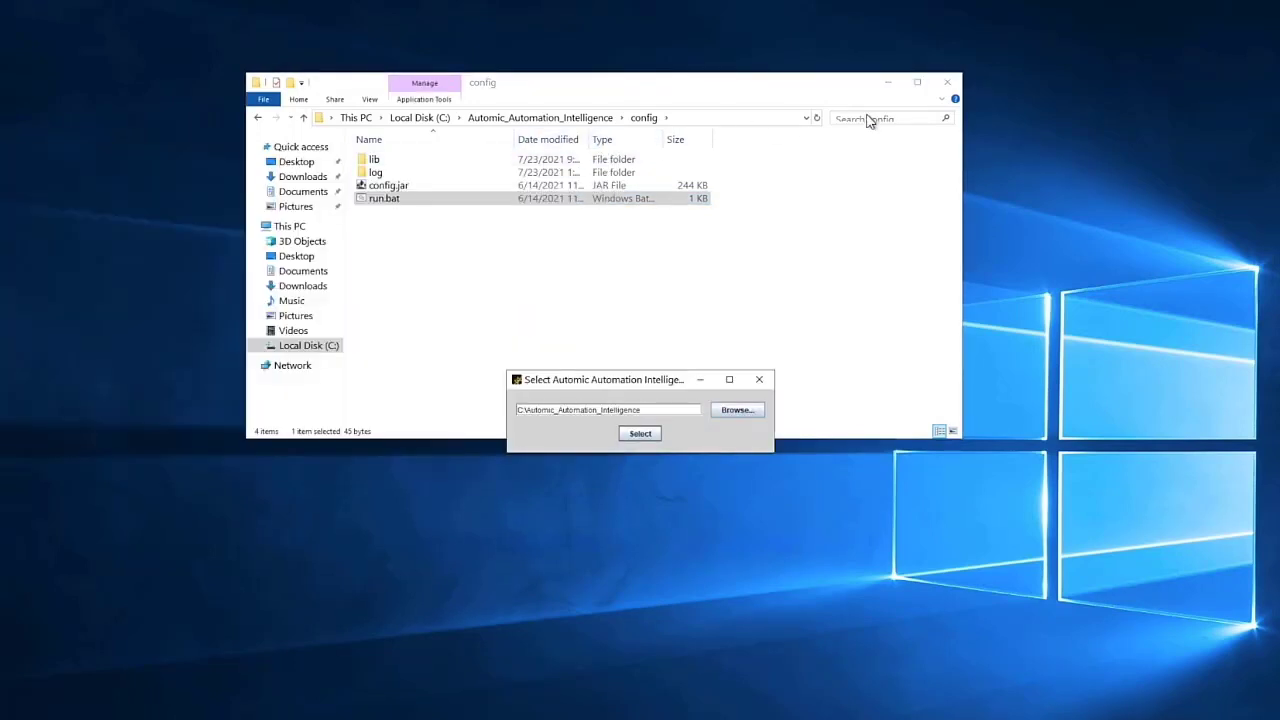
left_click(890, 82)
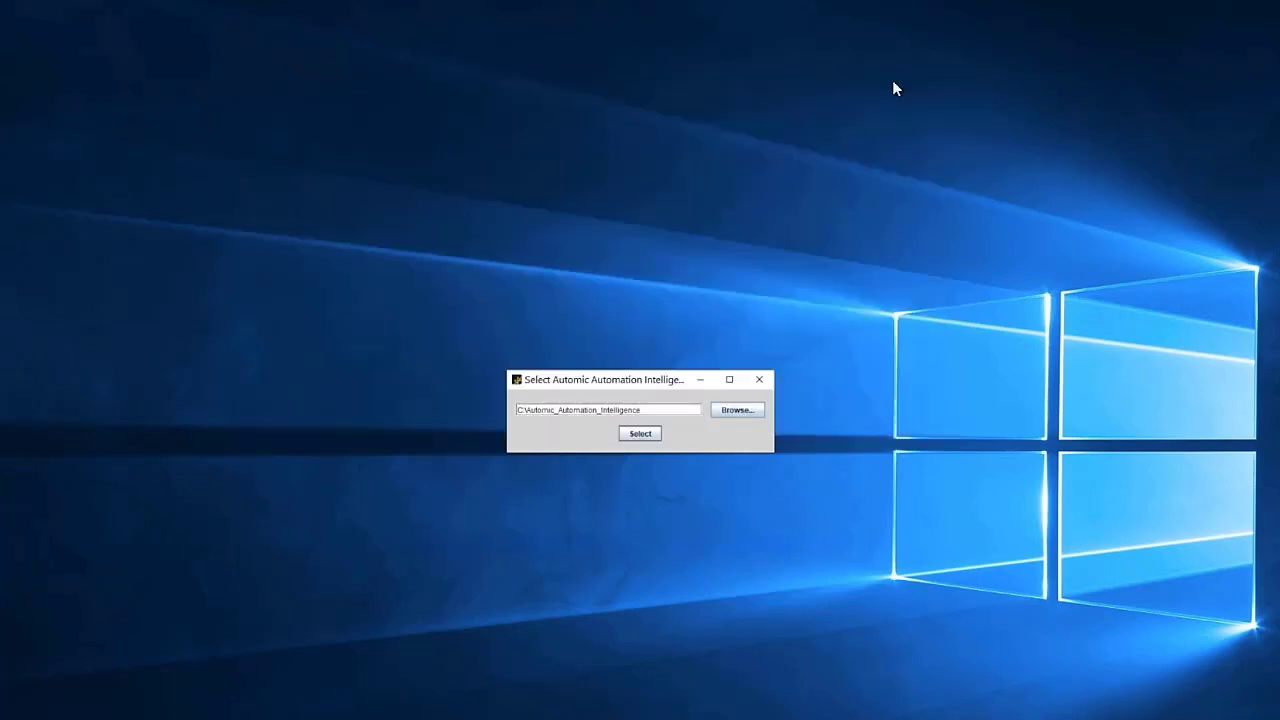
- Confirm C:\Automic_Automation_Intelligence as the installation folder and test the AAI database connection
left_click(645, 436)
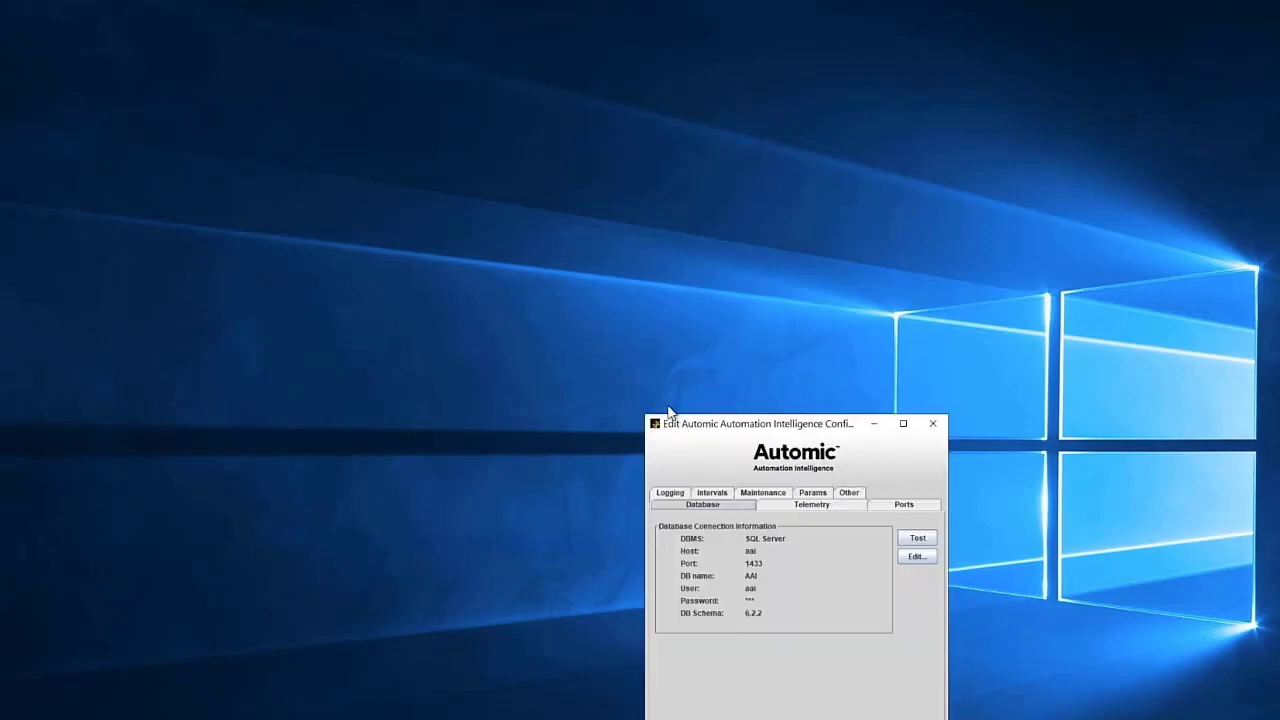
left_click_drag(670, 420, 488, 183)
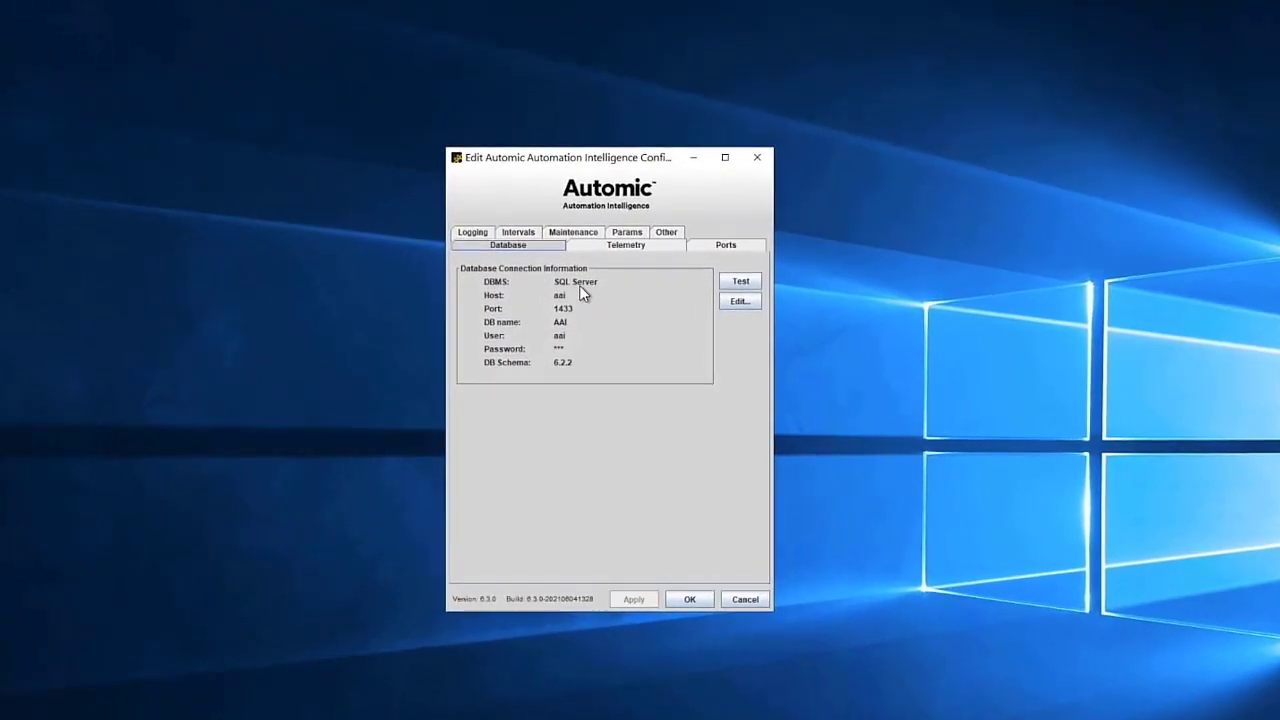
left_click(753, 272)
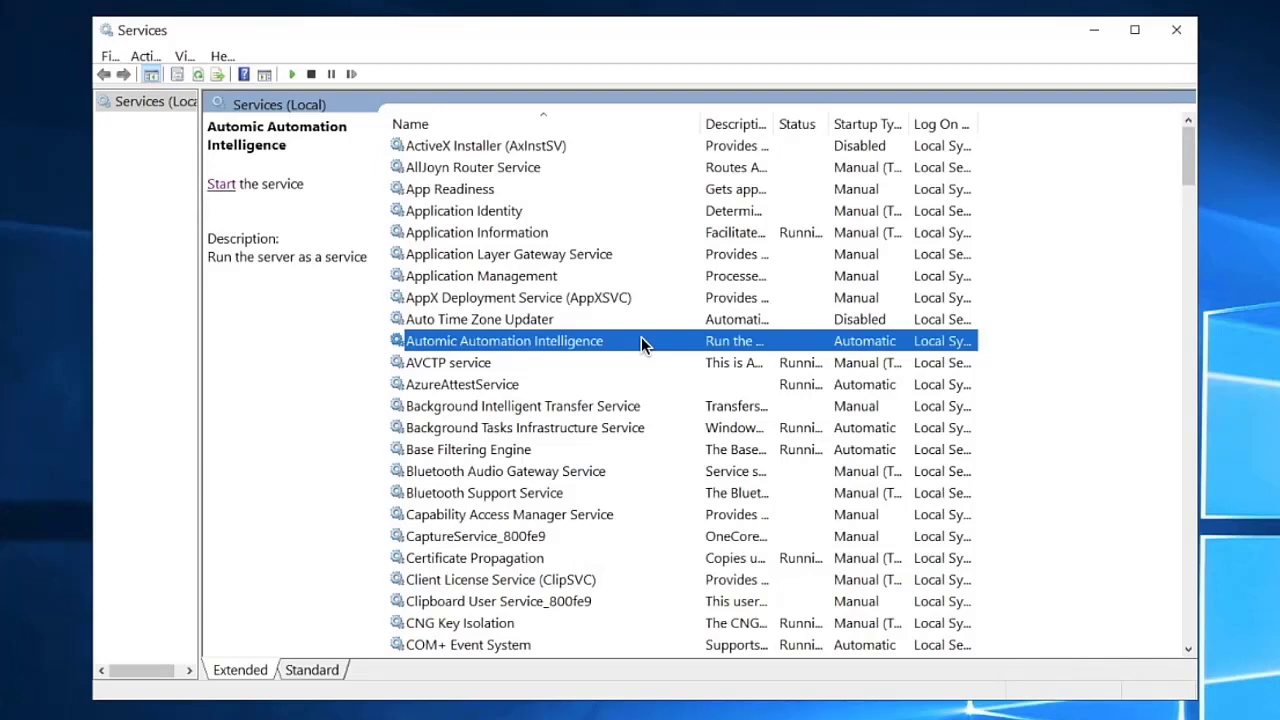
- Start the Automic Automation Intelligence service from the Services list
left_click(219, 186)
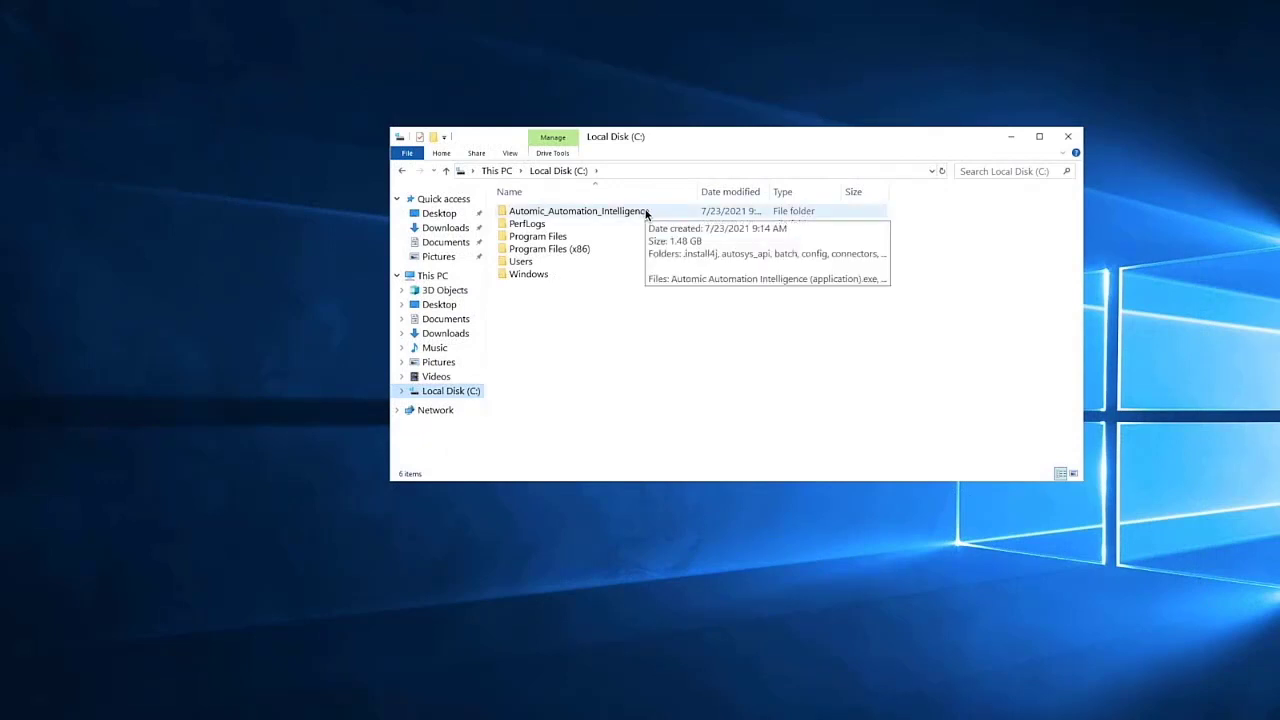
- Open server.log from Automic_Automation_Intelligence\jboss\standalone\log in Notepad
double_click(646, 213)
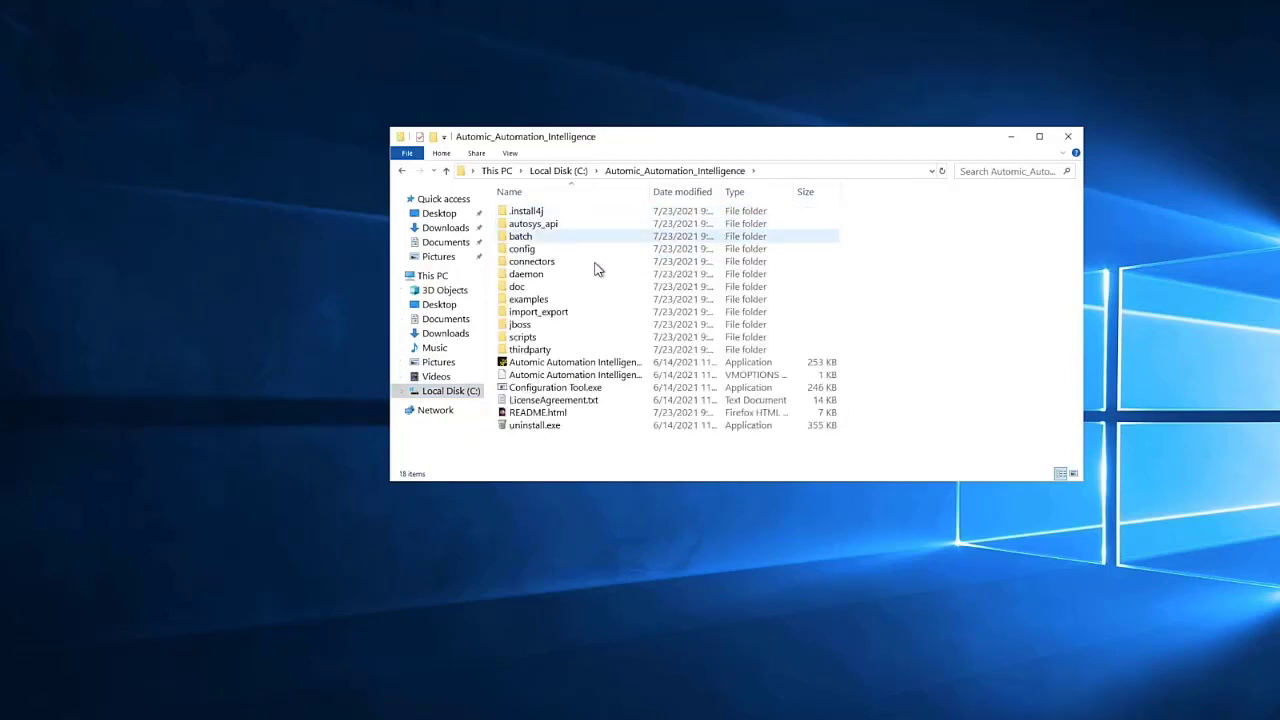
double_click(521, 324)
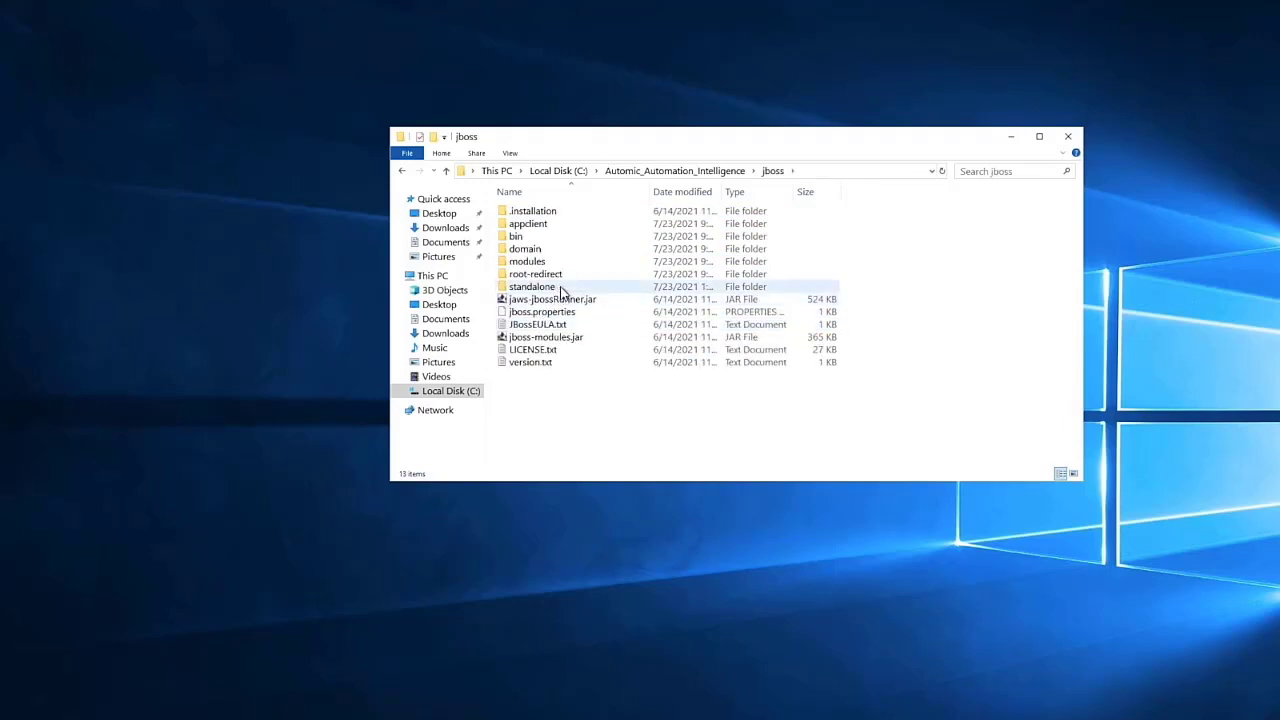
double_click(561, 289)
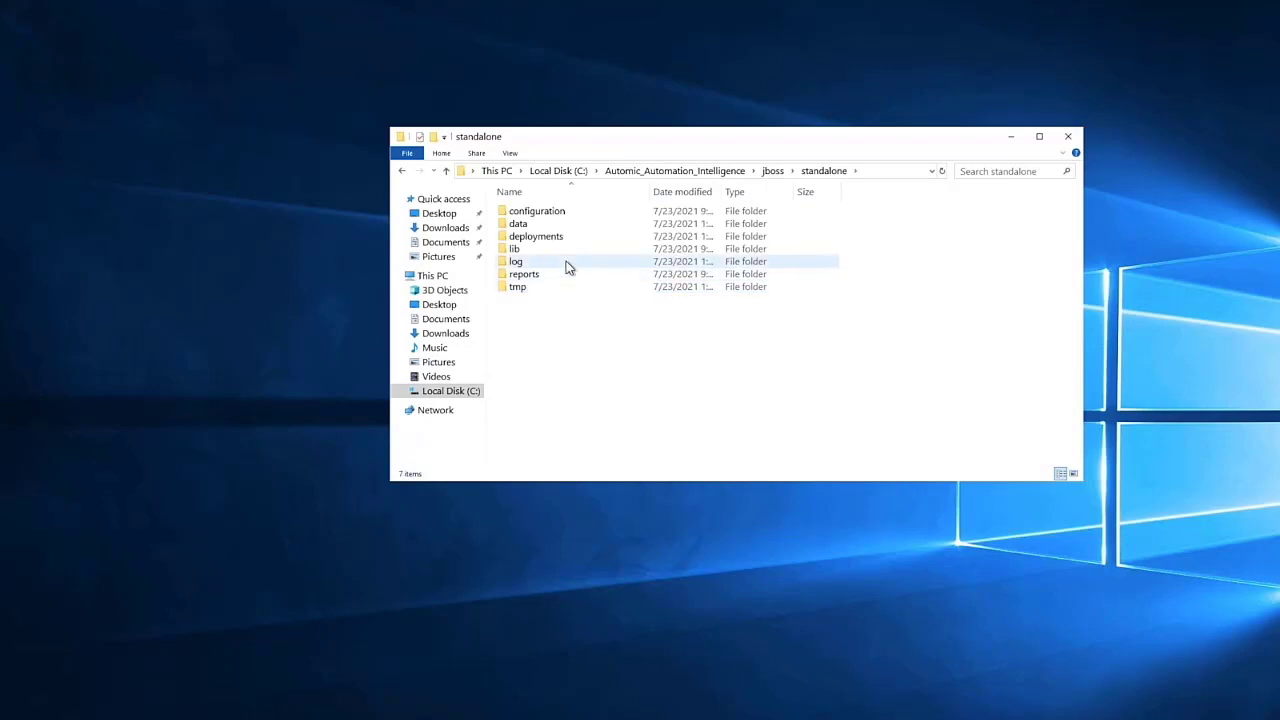
double_click(566, 264)
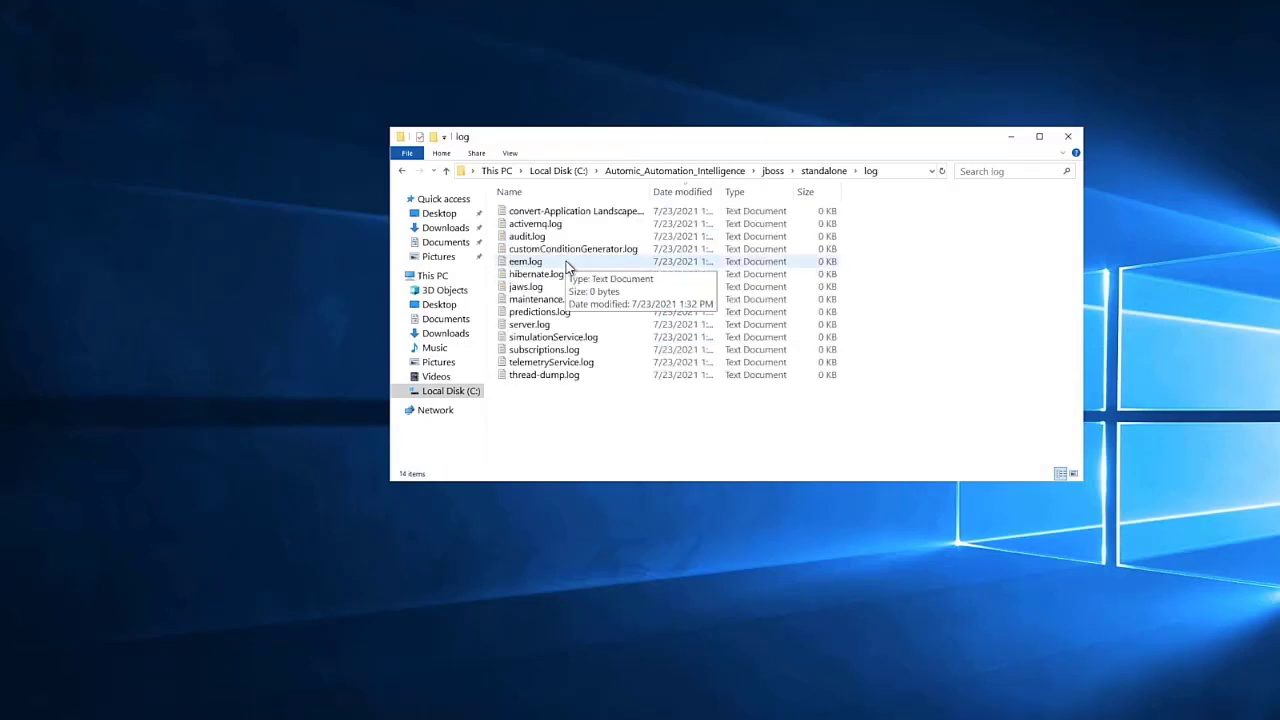
double_click(545, 324)
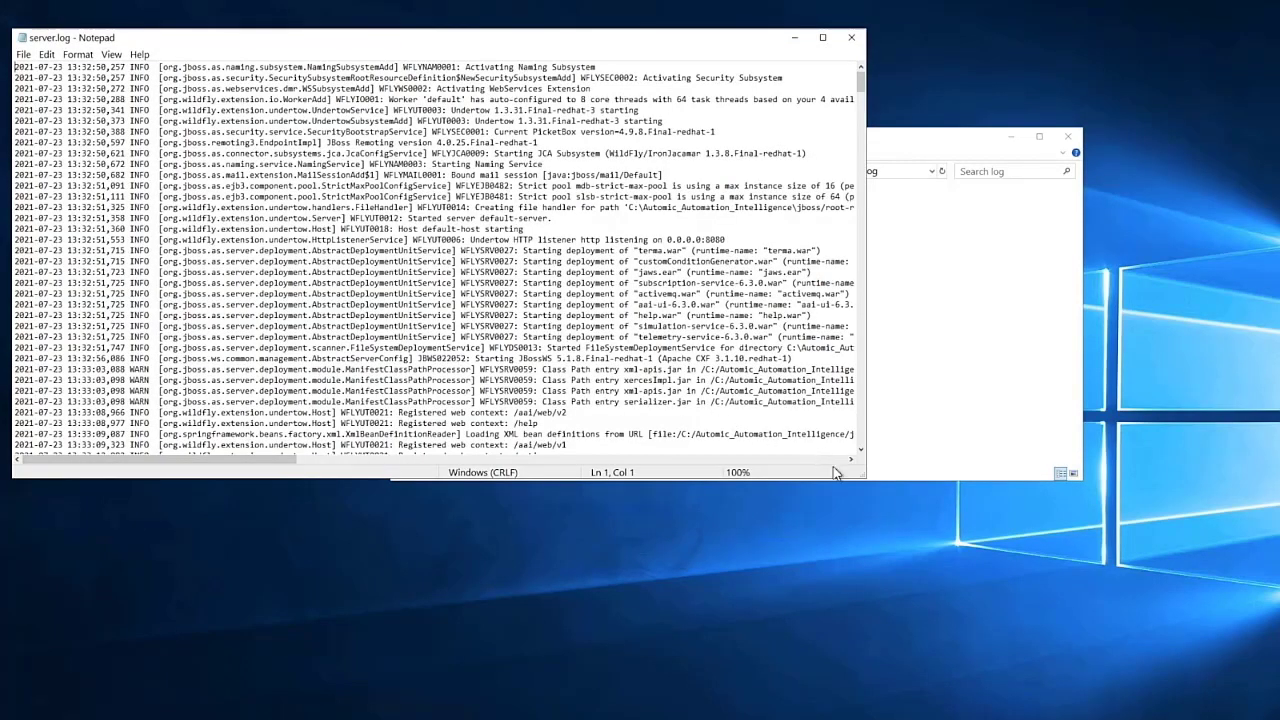
- Read server.log down to the final line: JBoss EAP 7.0.9.GA started in 114667ms
left_click_drag(861, 474, 878, 566)
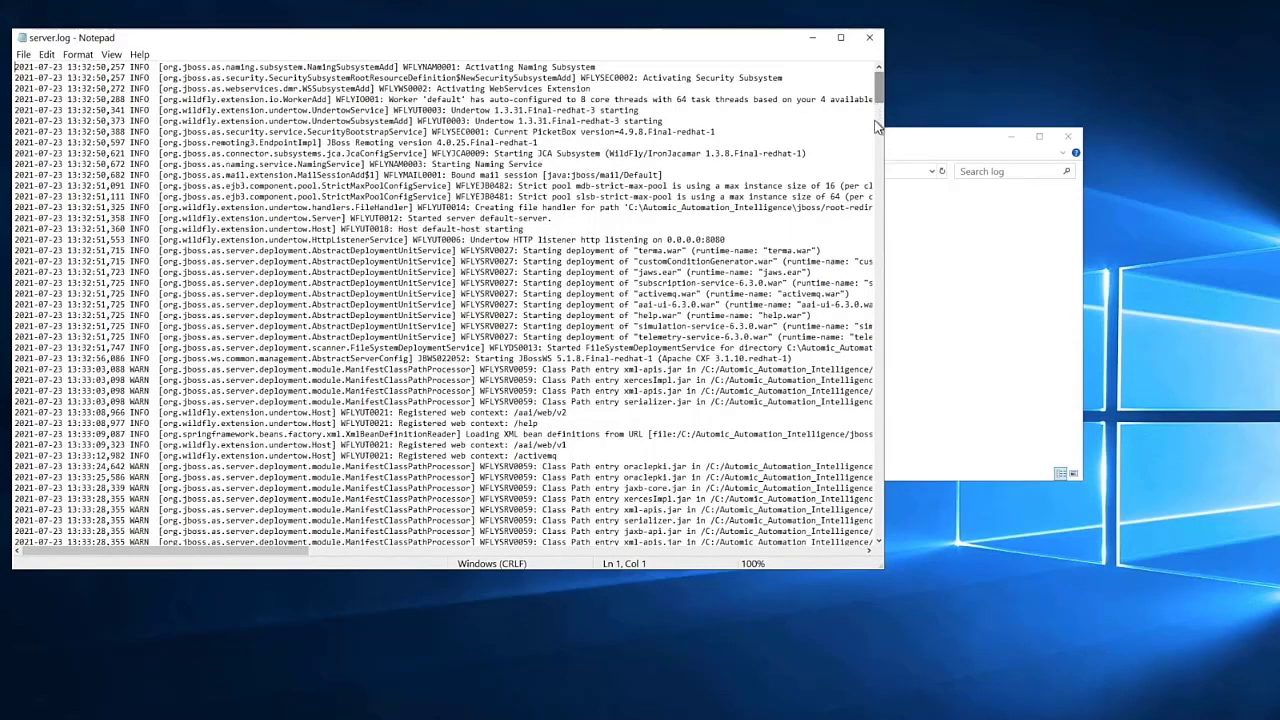
left_click_drag(877, 128, 889, 536)
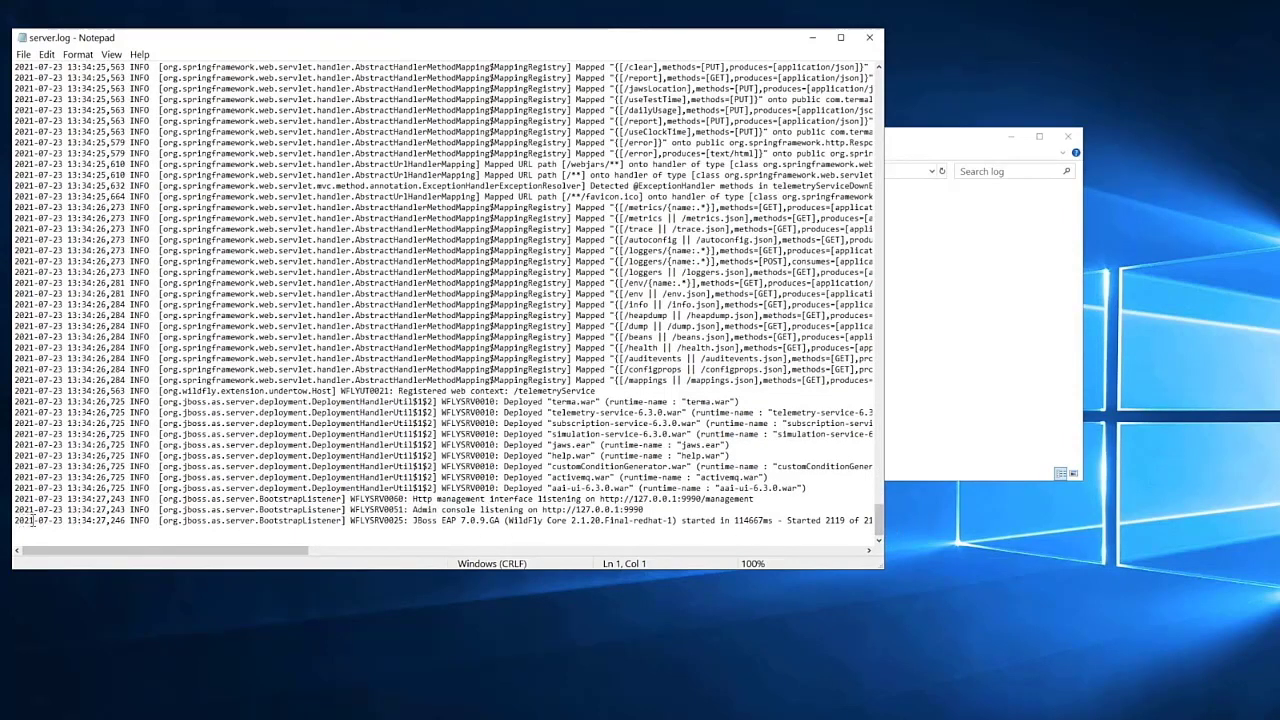
left_click_drag(20, 520, 783, 521)
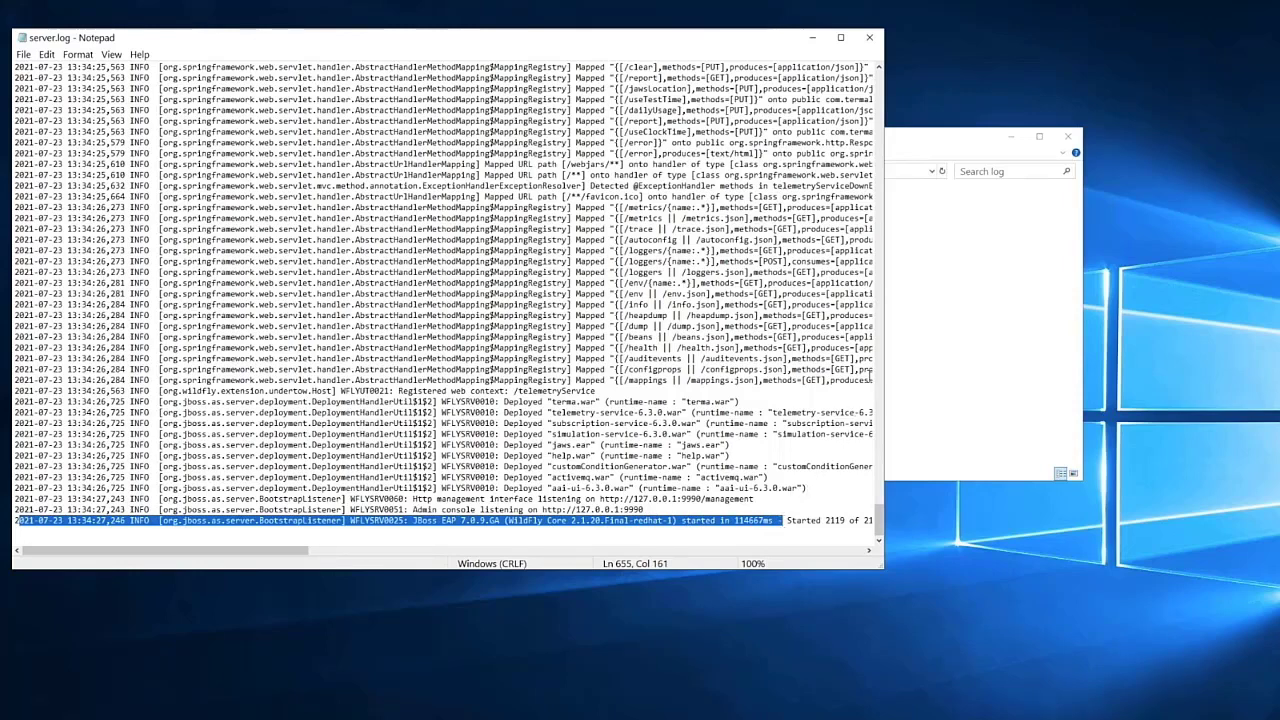
left_click(916, 142)
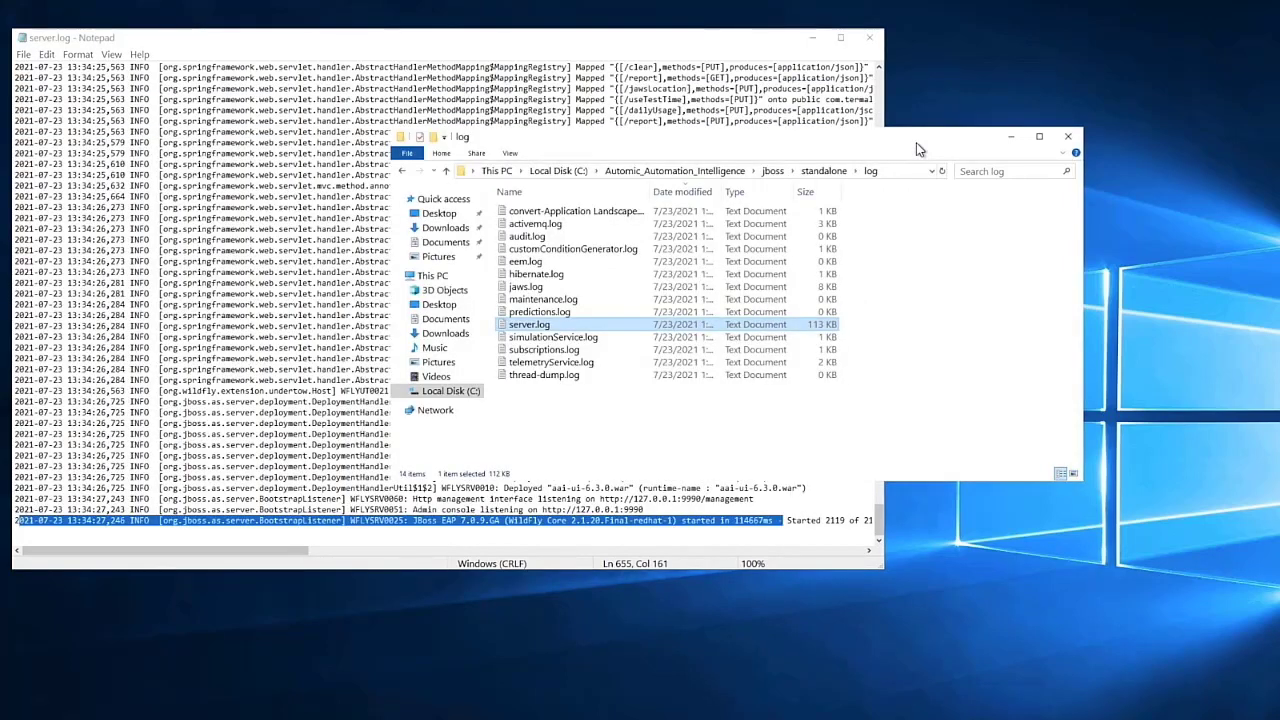
- Open jaws.log in an enlarged Notepad window and scroll through the JAWS startup entries
double_click(543, 288)
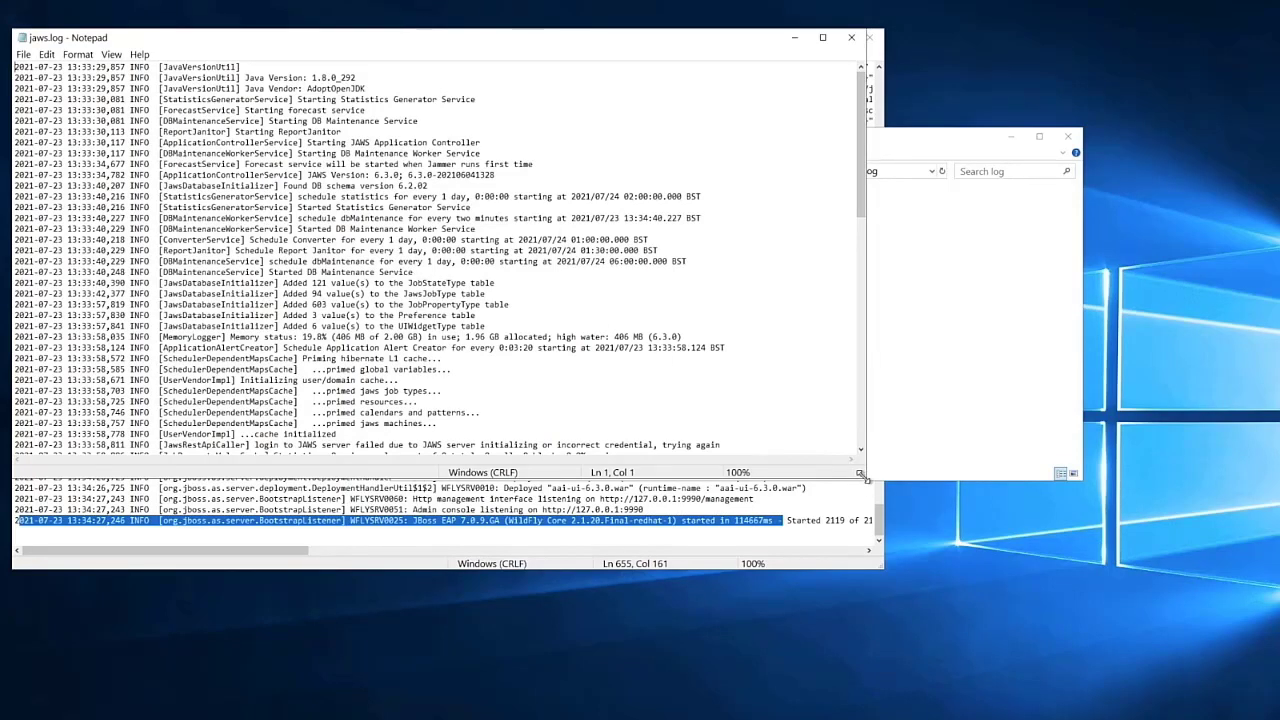
left_click_drag(864, 478, 972, 616)
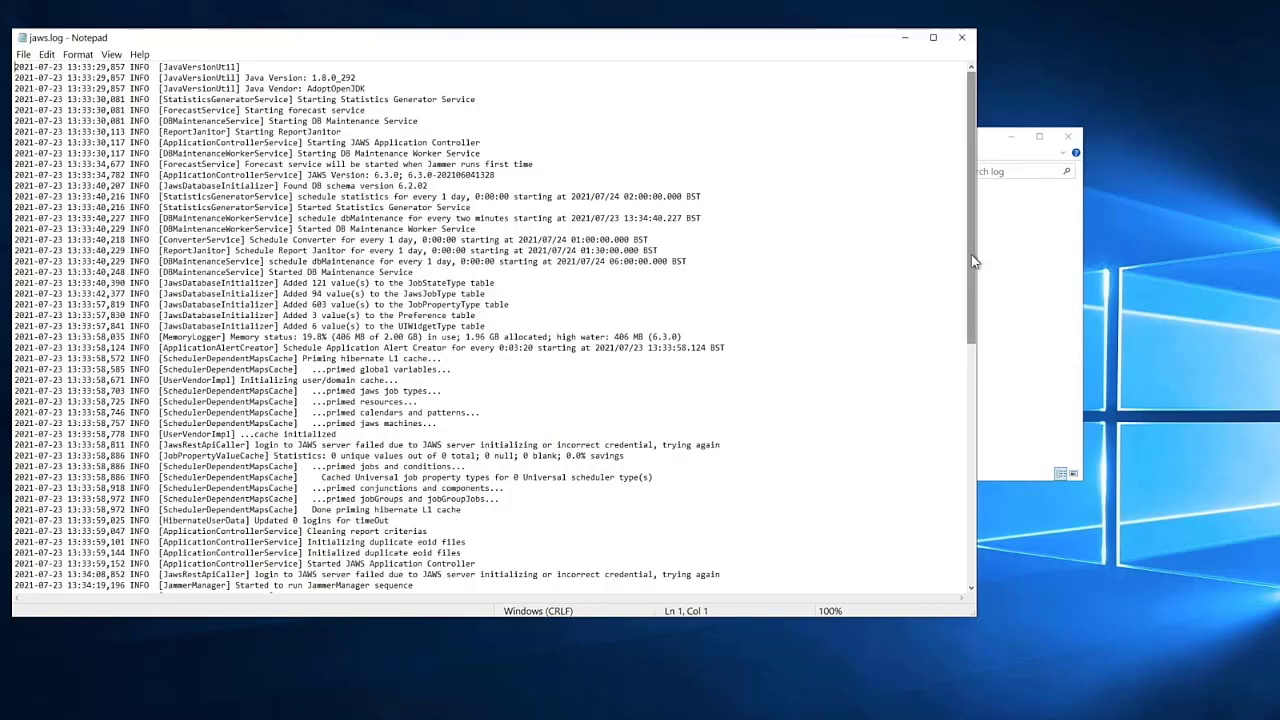
left_click_drag(970, 269, 968, 512)
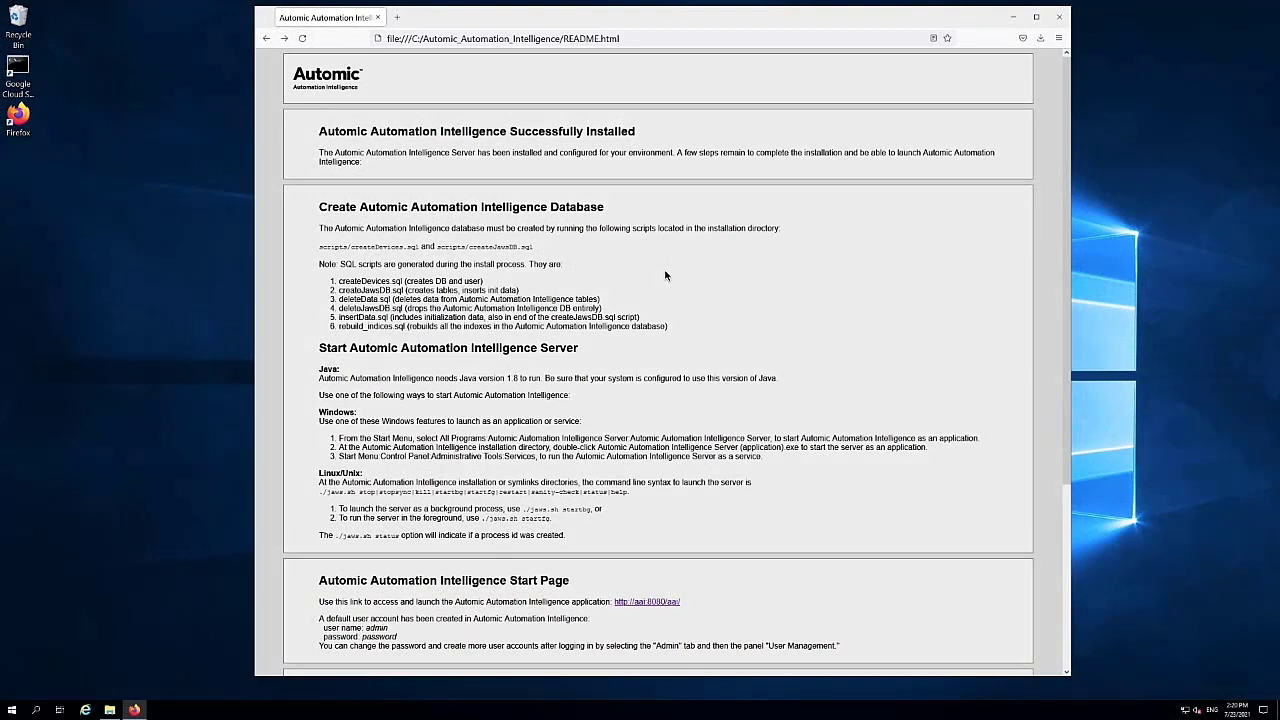
left_click(643, 603)
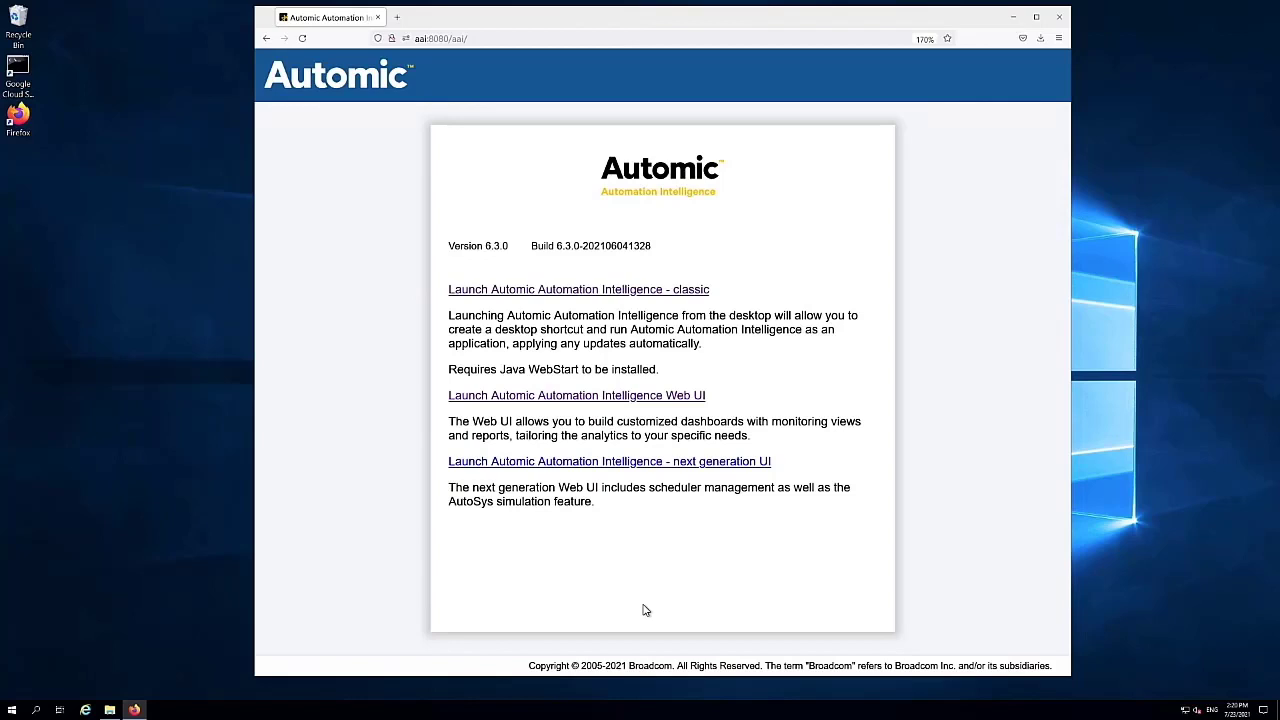
- Log in to the AAI Web UI as admin and launch Unify to download jaws.jnlp
left_click(660, 397)
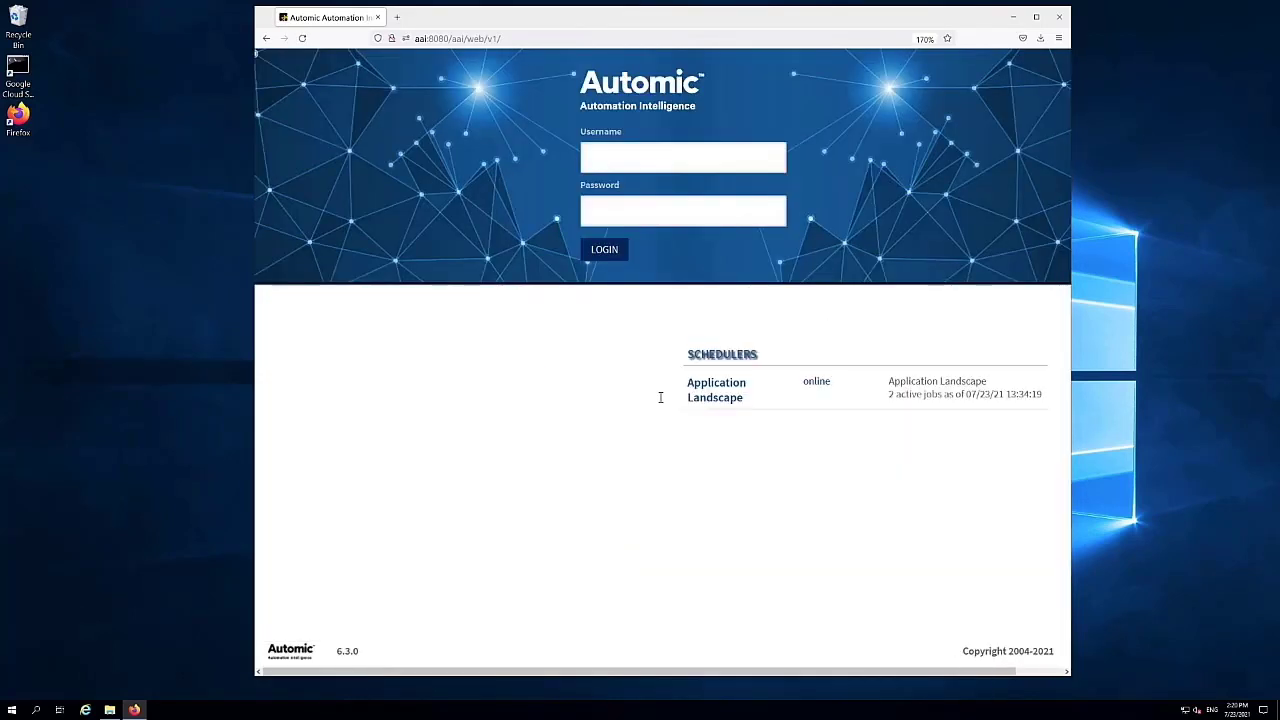
left_click(602, 158)
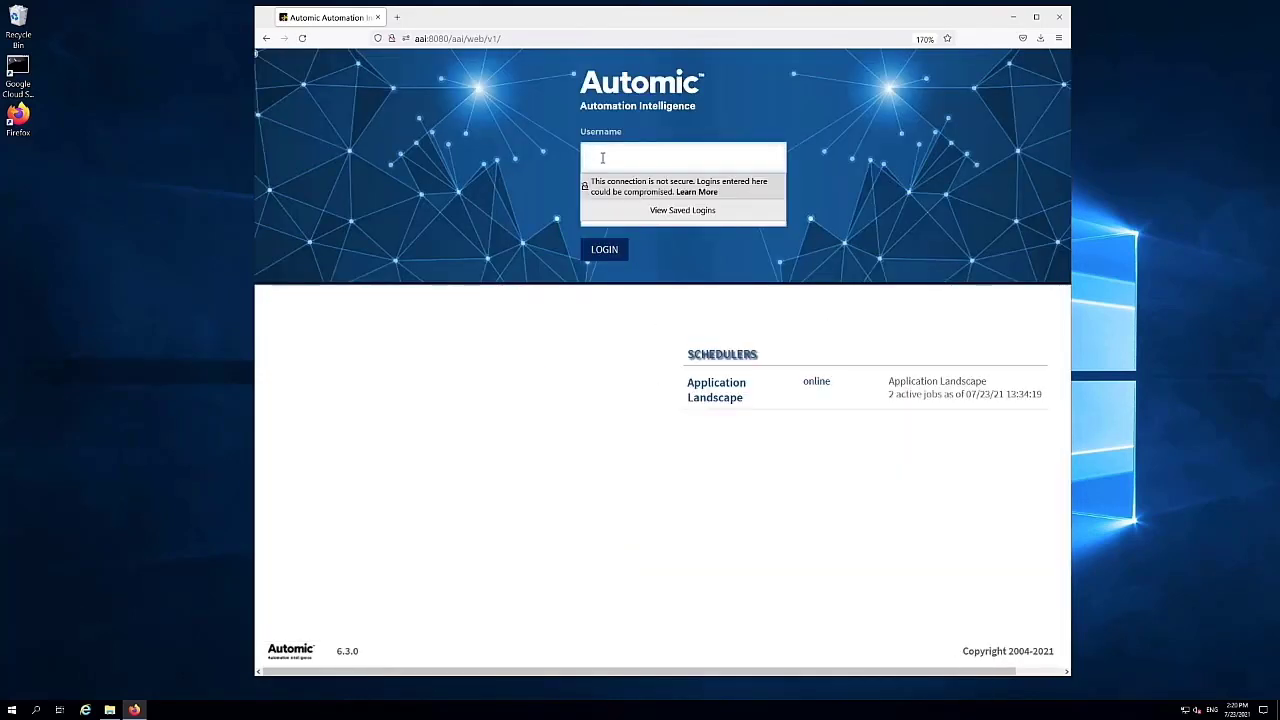
key("Tab")
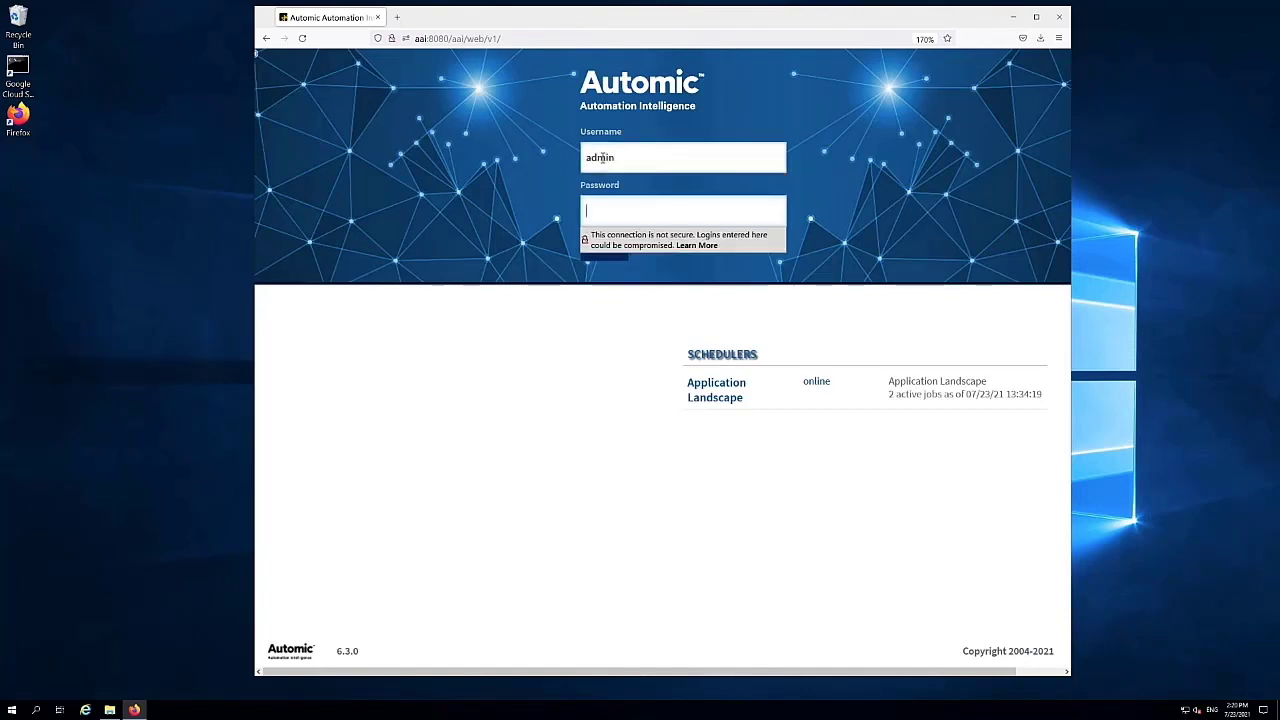
type("••")
key("Return")
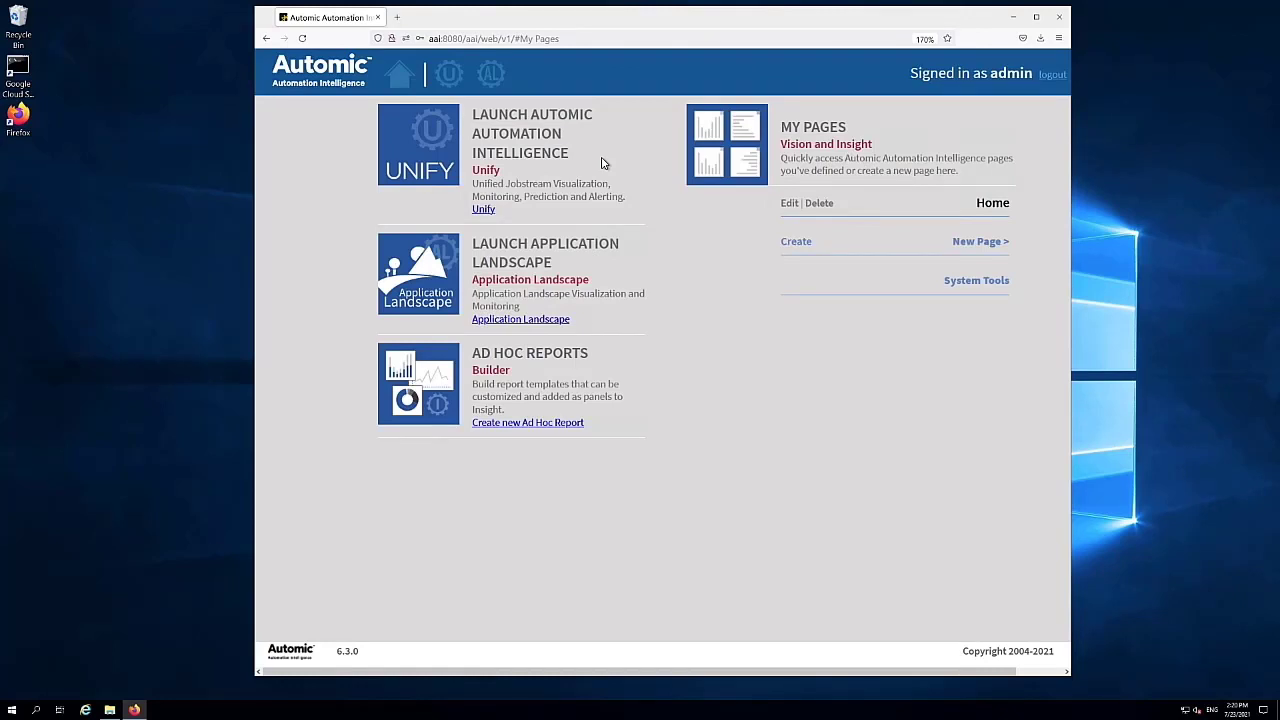
left_click(484, 210)
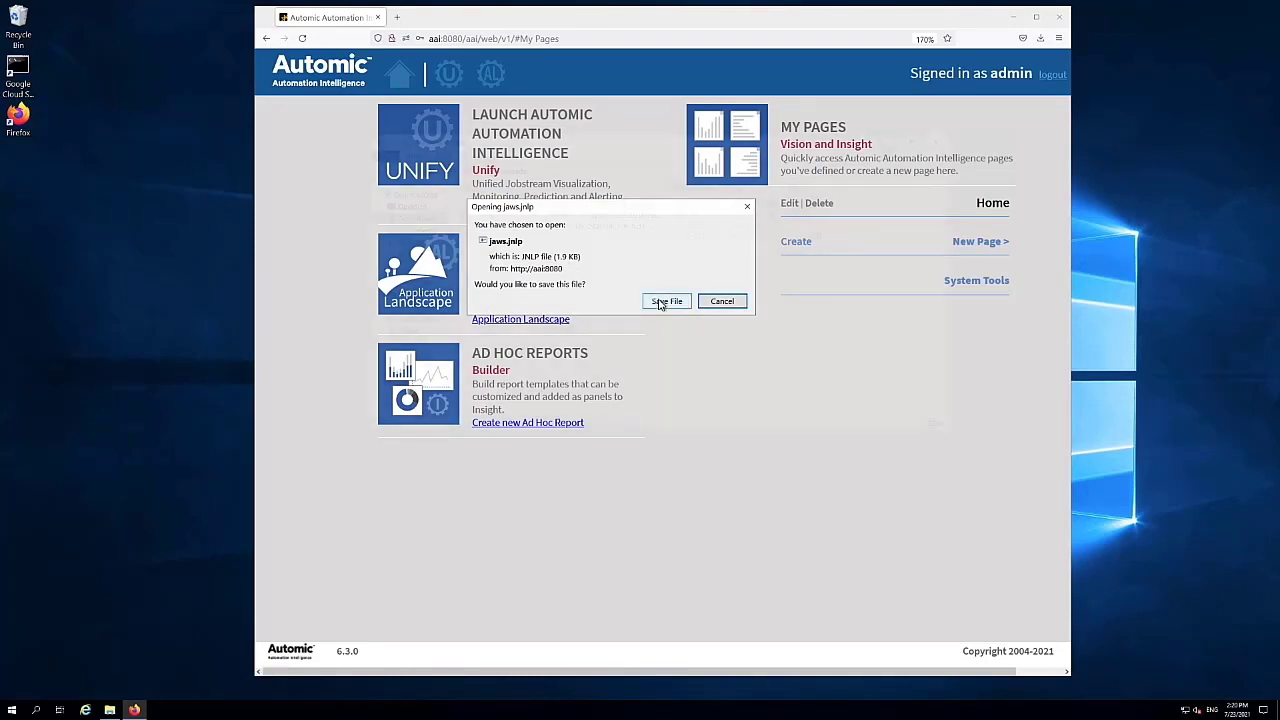
- Save jaws.jnlp to Downloads and open it to start the AAI client
left_click(659, 301)
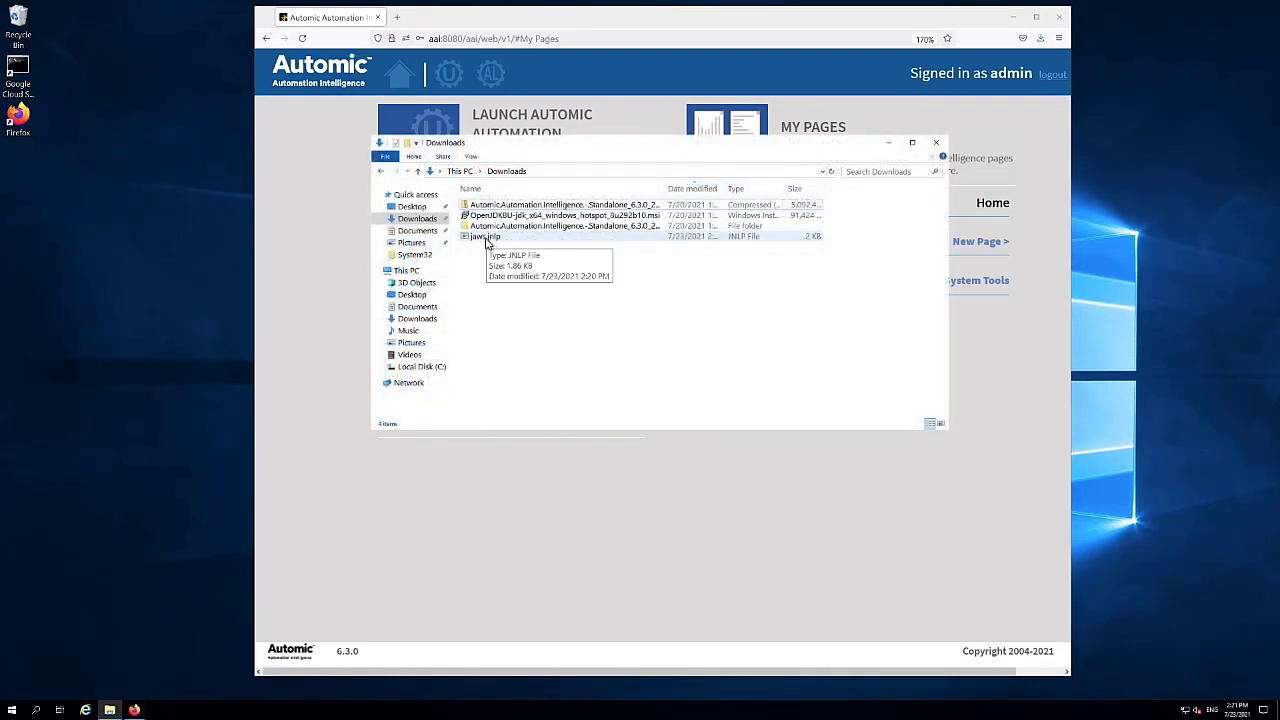
left_click(488, 237)
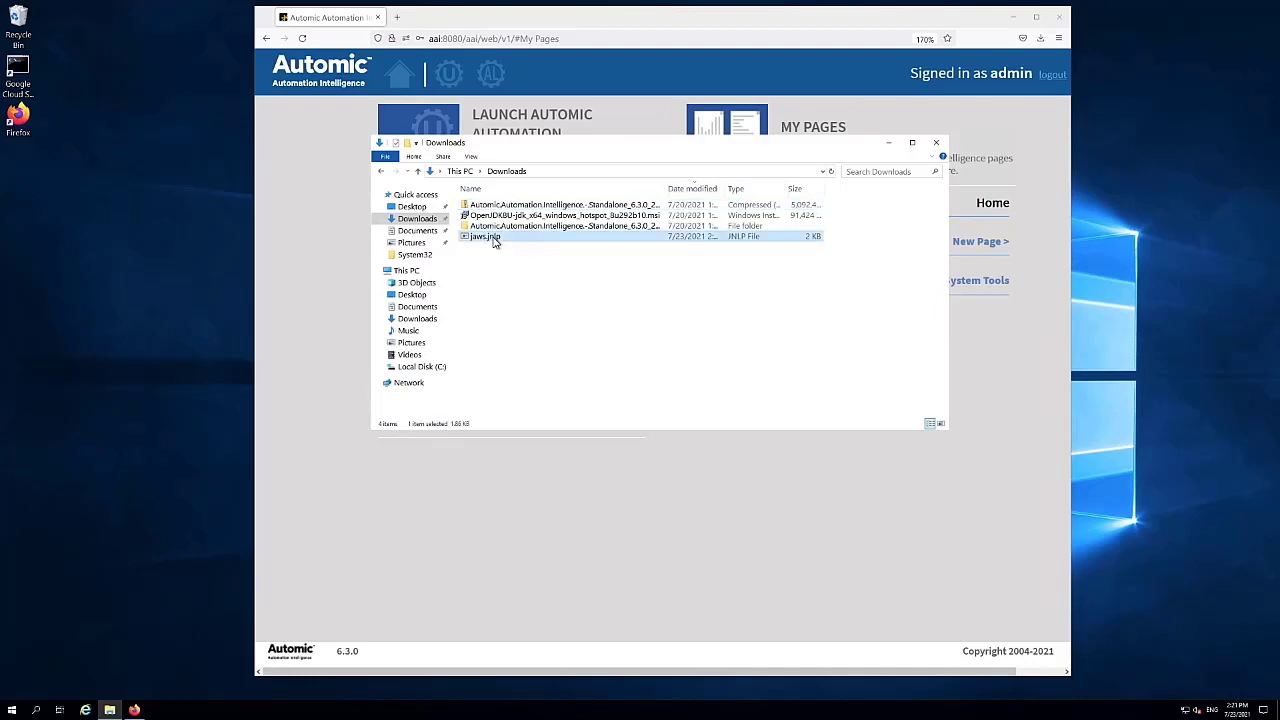
right_click(494, 242)
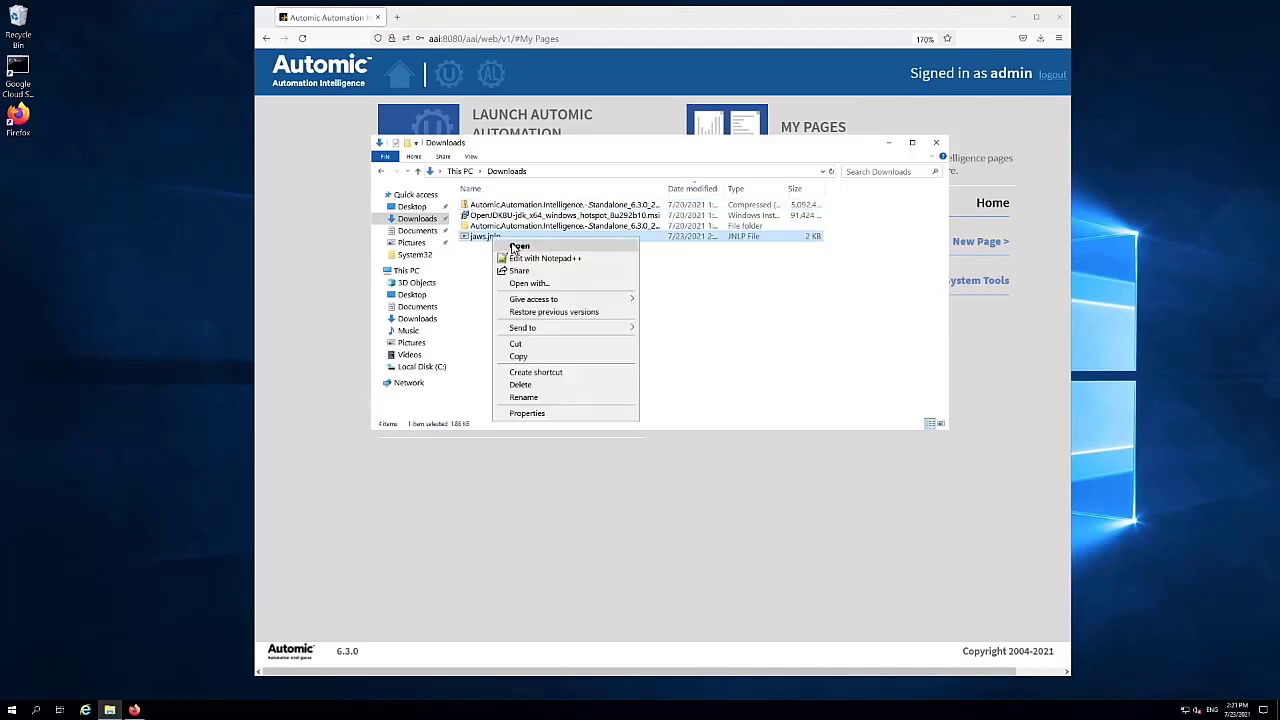
left_click(514, 247)
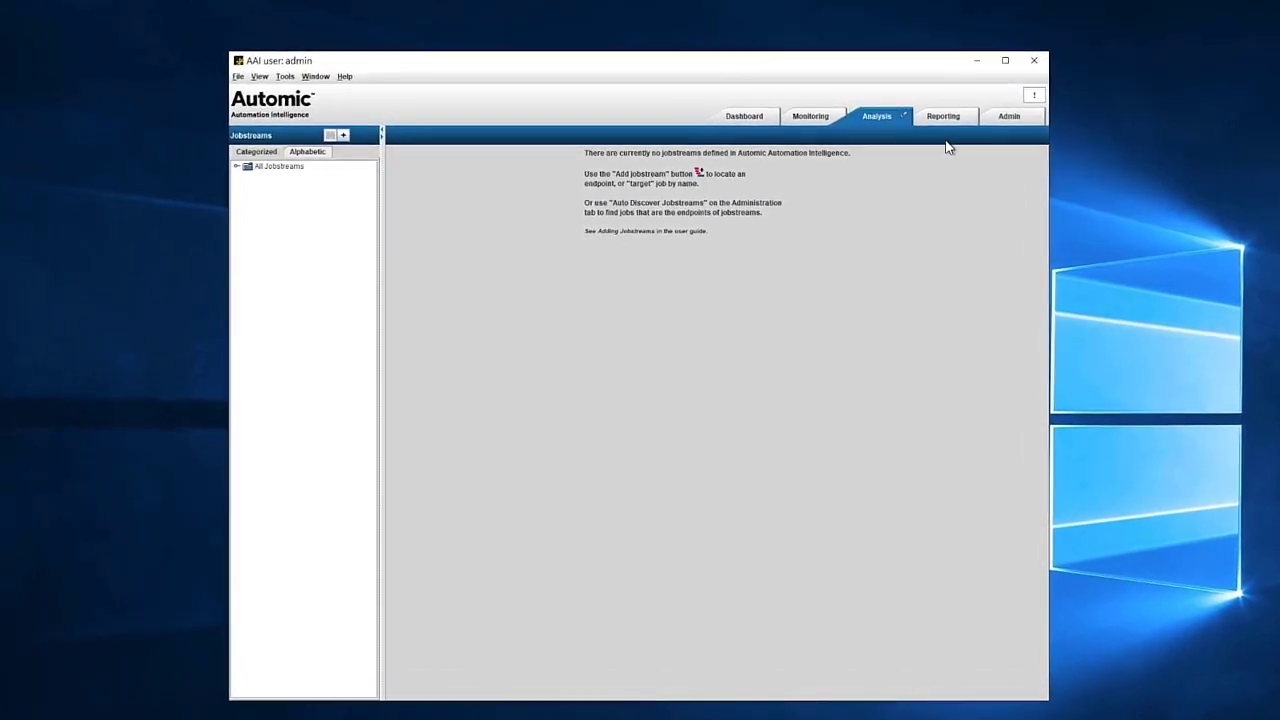
- View the Admin schedulers page, then the About dialog confirming version 6.3.0 on AdoptOpenJDK 1.8.0_292
left_click(1025, 113)
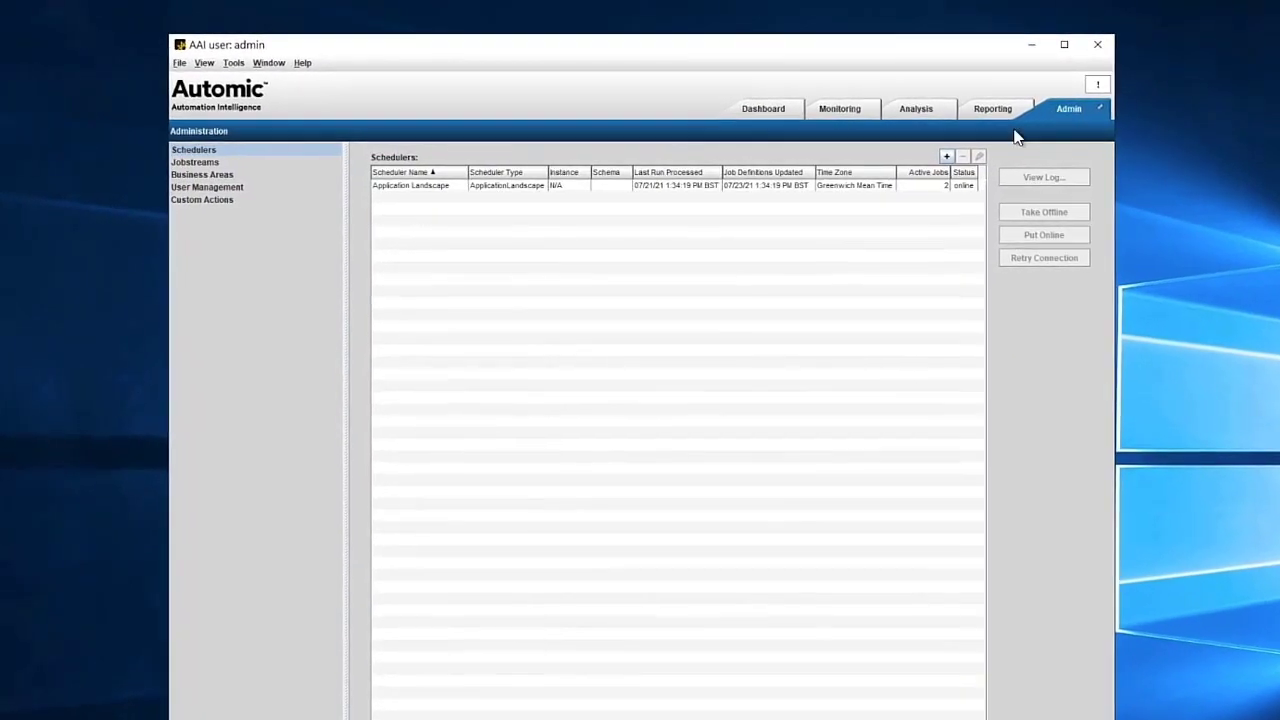
left_click(285, 58)
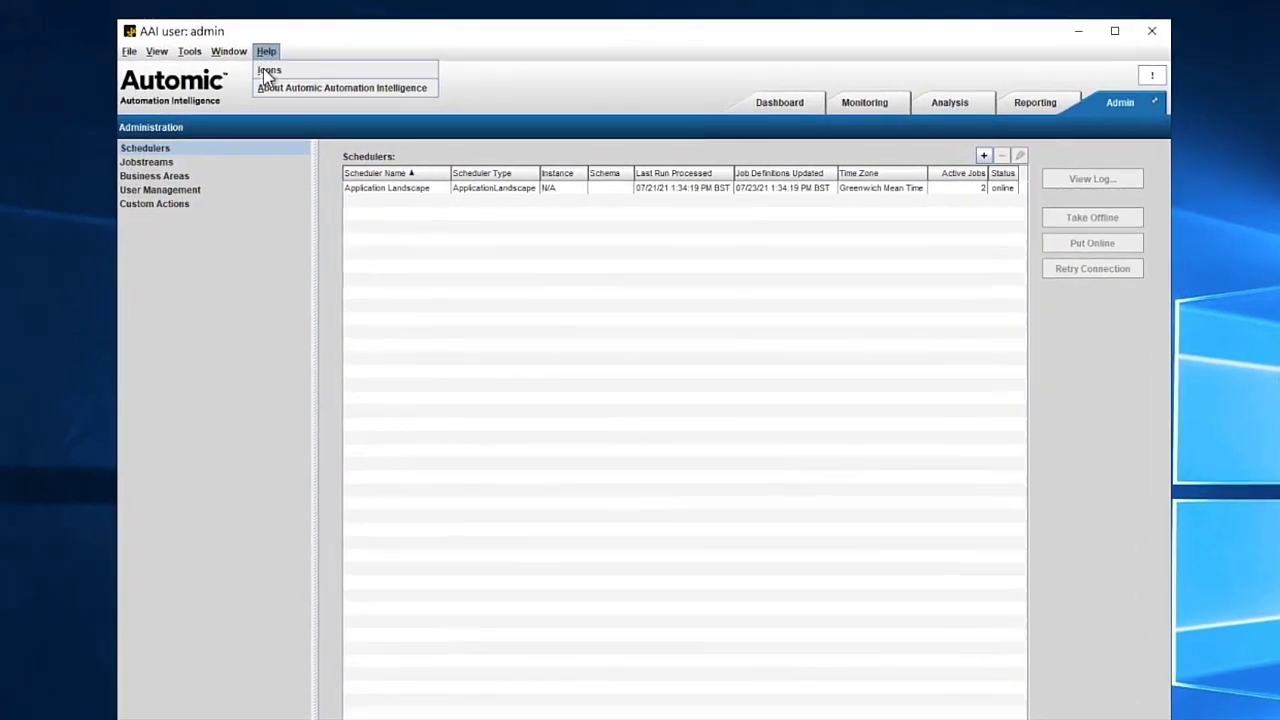
left_click(268, 87)
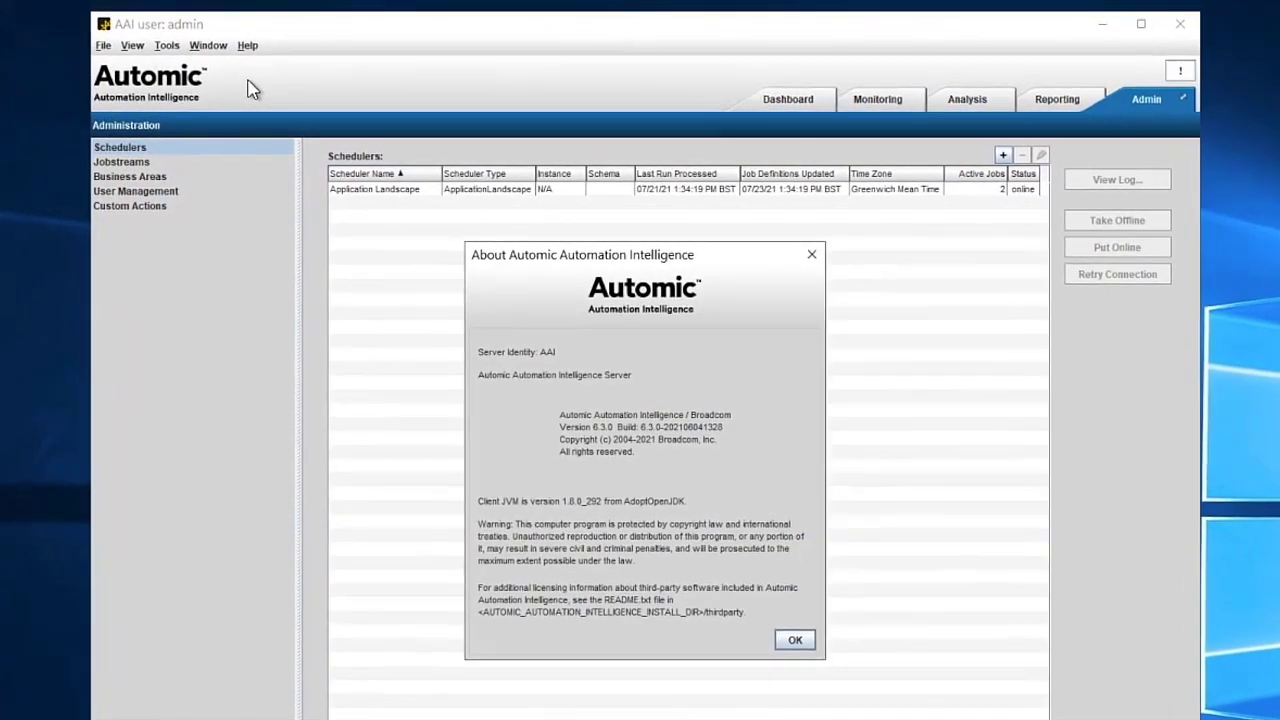